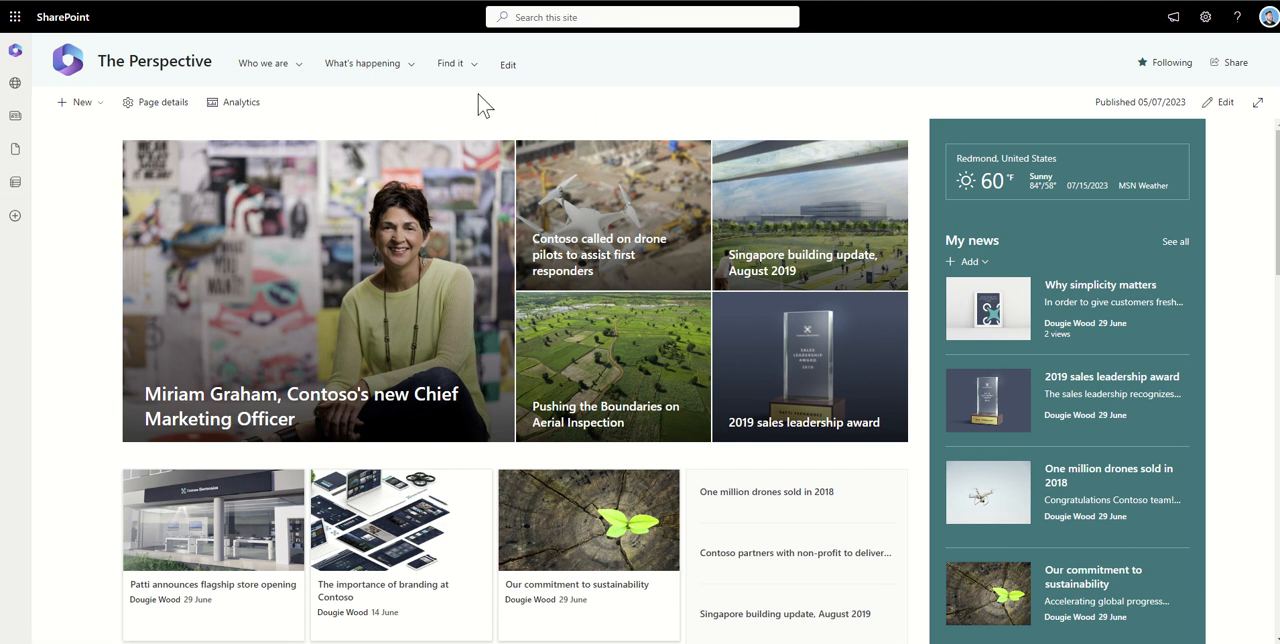
Open the Documents library from The Perspective site's contents
mouse_move(242, 65)
click(1207, 20)
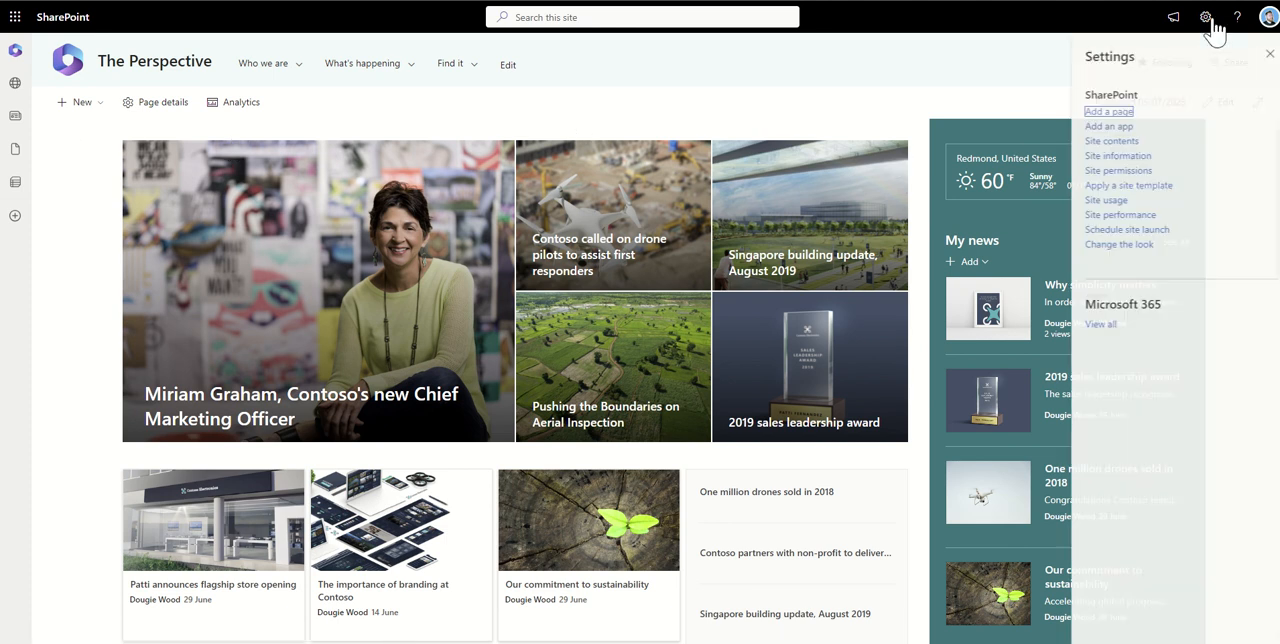
click(1113, 146)
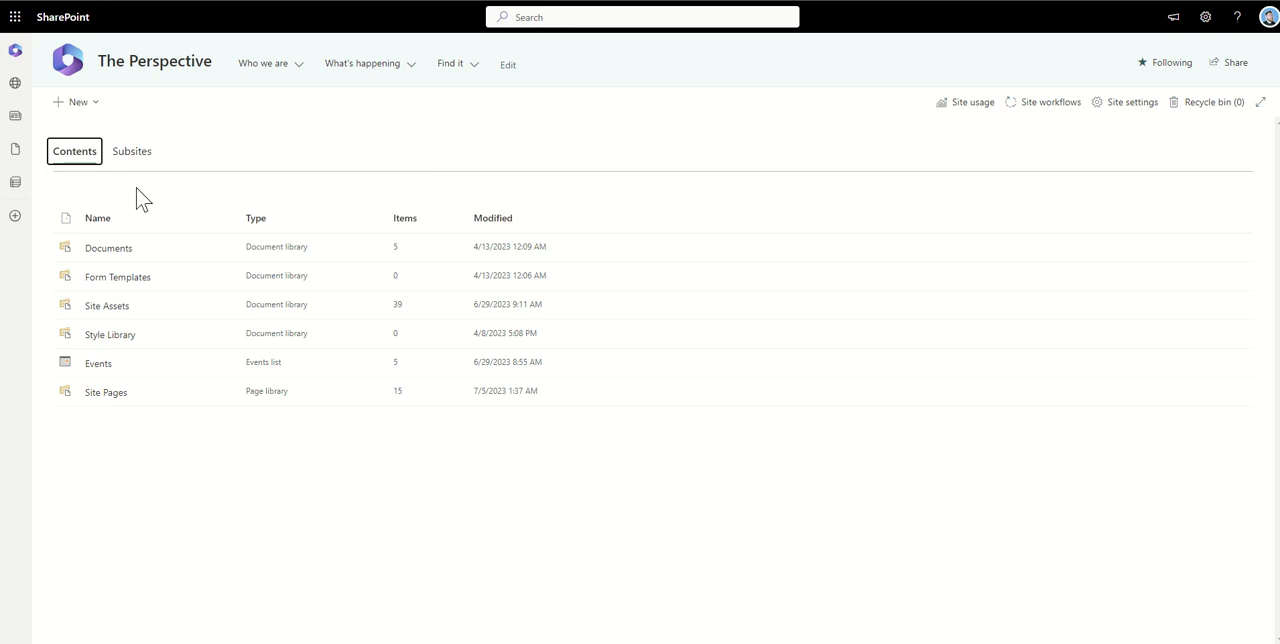
click(119, 252)
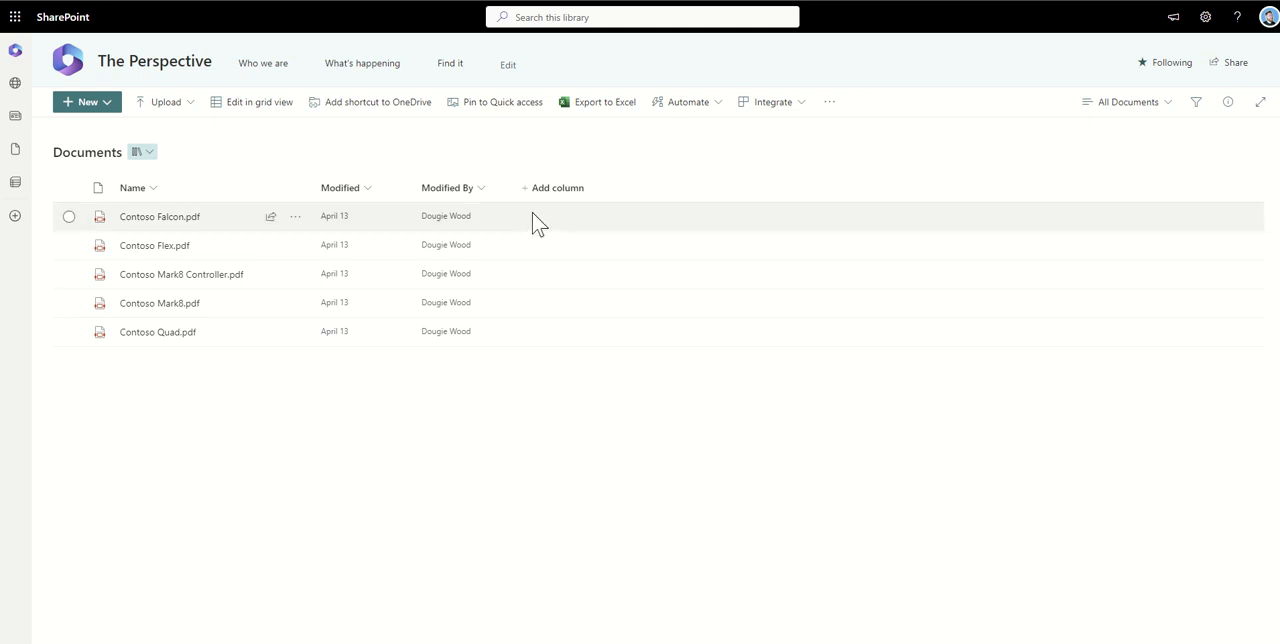
Add a single-line text column named Action to the Documents library
click(559, 189)
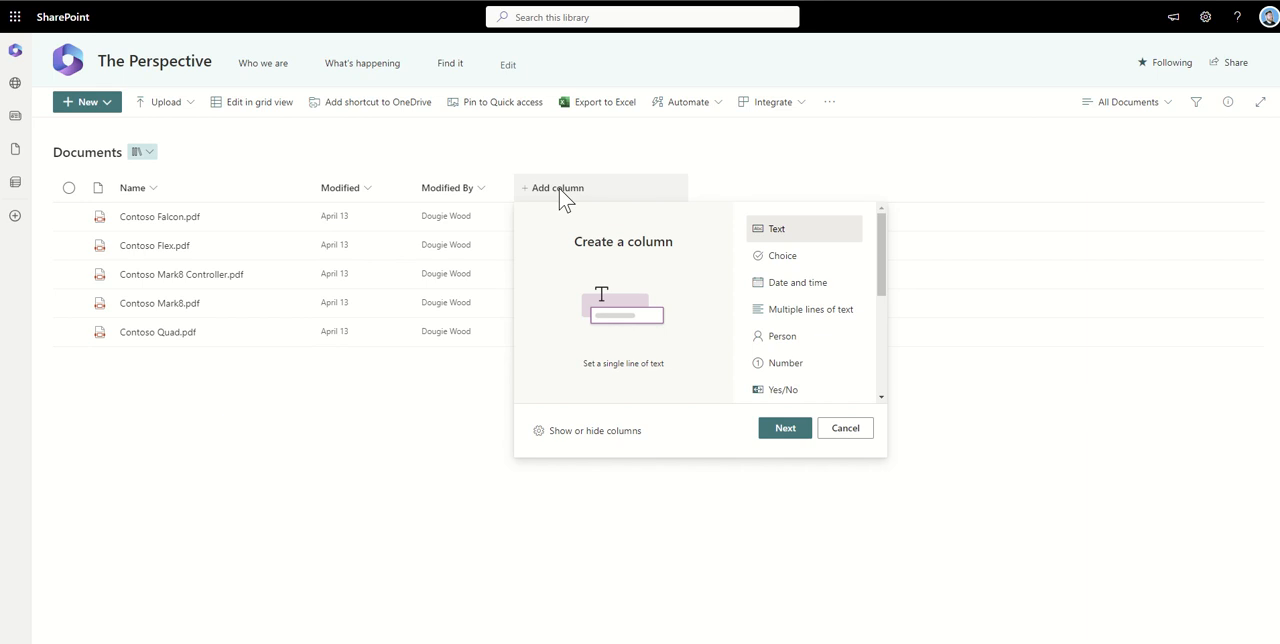
click(786, 430)
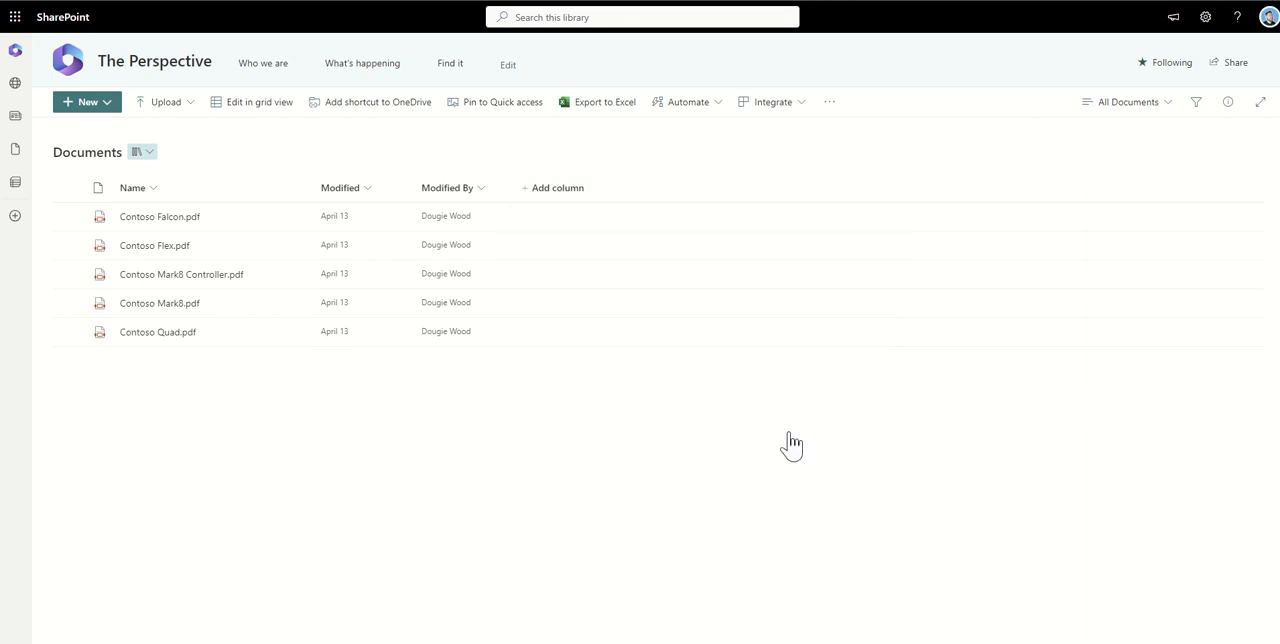
text(aCTIO)
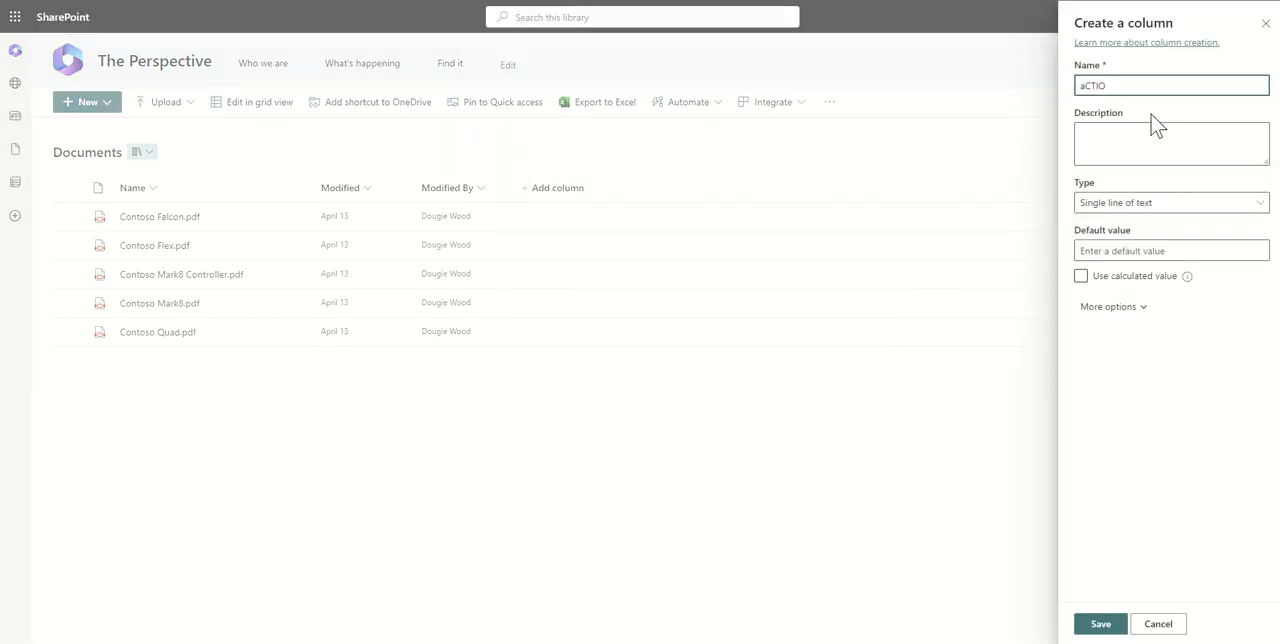
key(ctrl+a)
text(Ac)
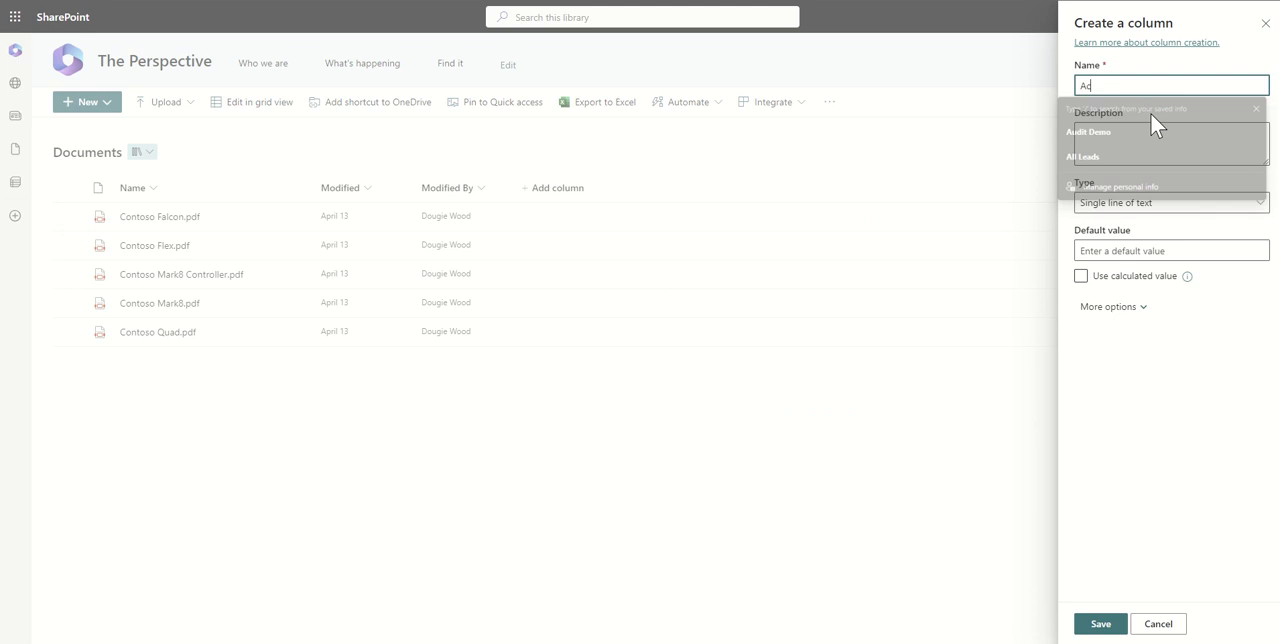
text(tion)
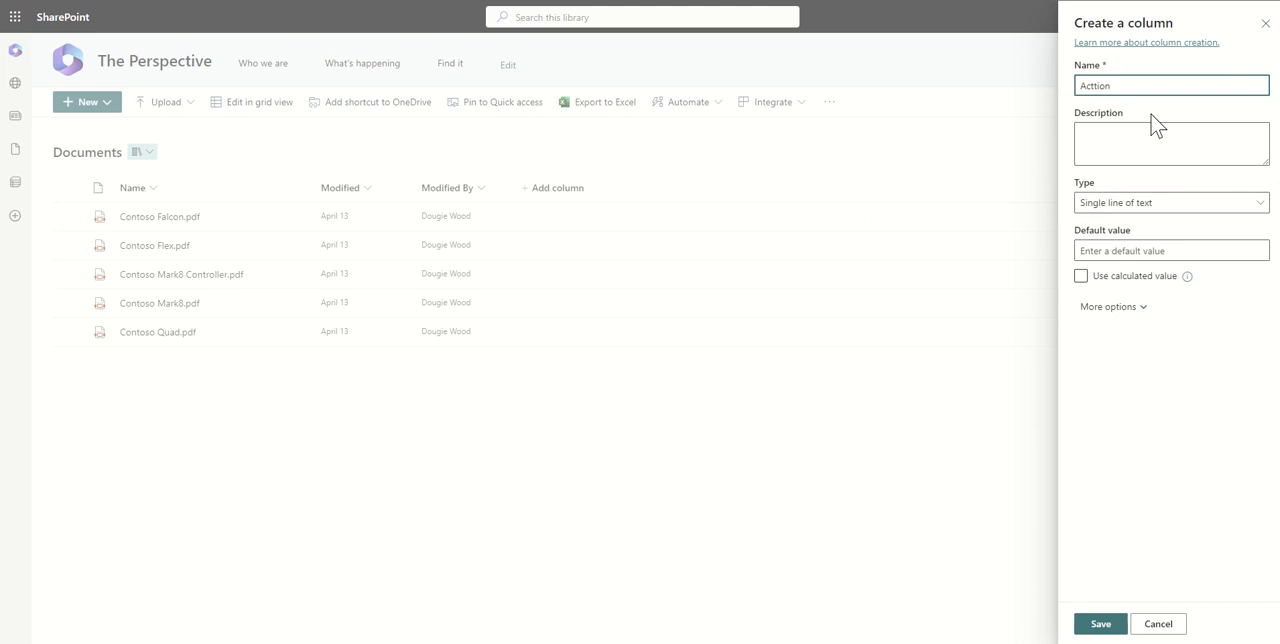
key(ctrl+a)
text(Action)
click(1163, 459)
click(1100, 623)
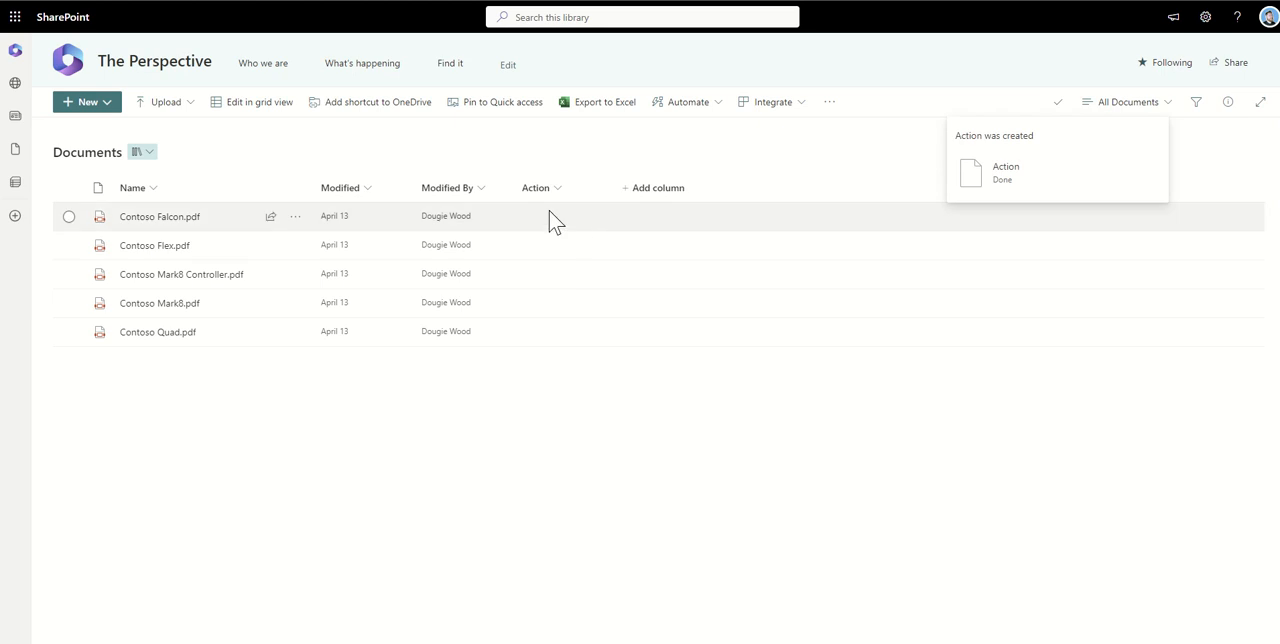
Add a single-line text column named Status to the Documents library
click(642, 192)
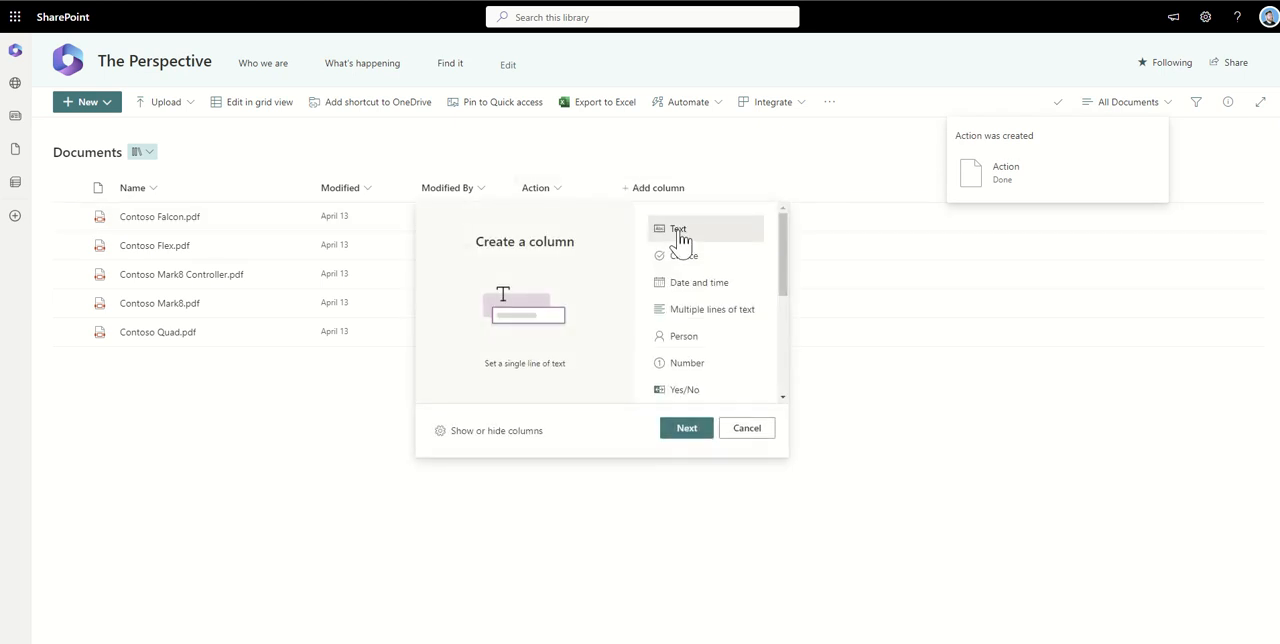
click(690, 430)
text(Sta)
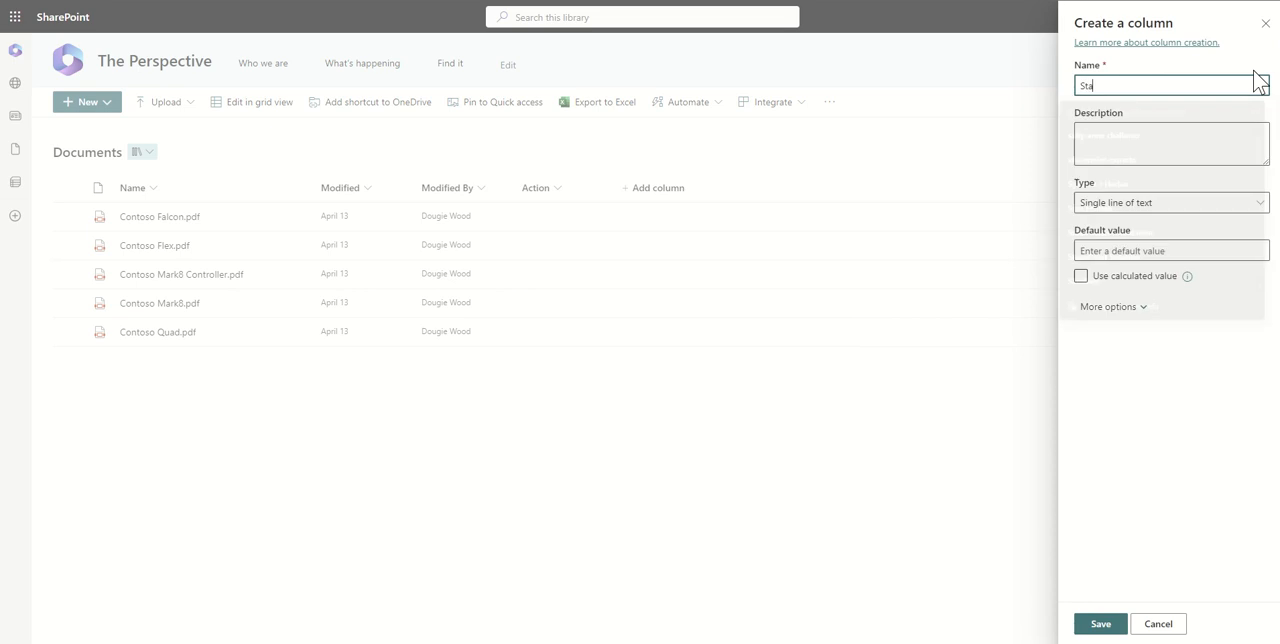
text(tus)
click(1103, 624)
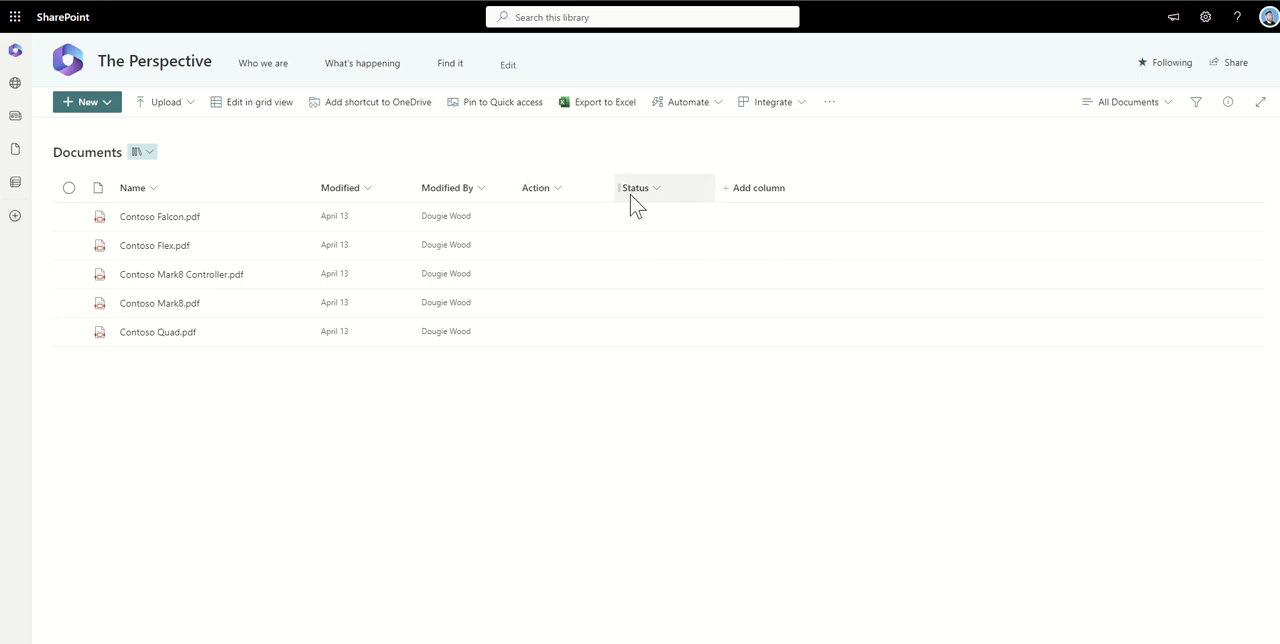
Replace the Action column's advanced formatting JSON with the copied code for Approve and Reject buttons, and preview it
click(556, 192)
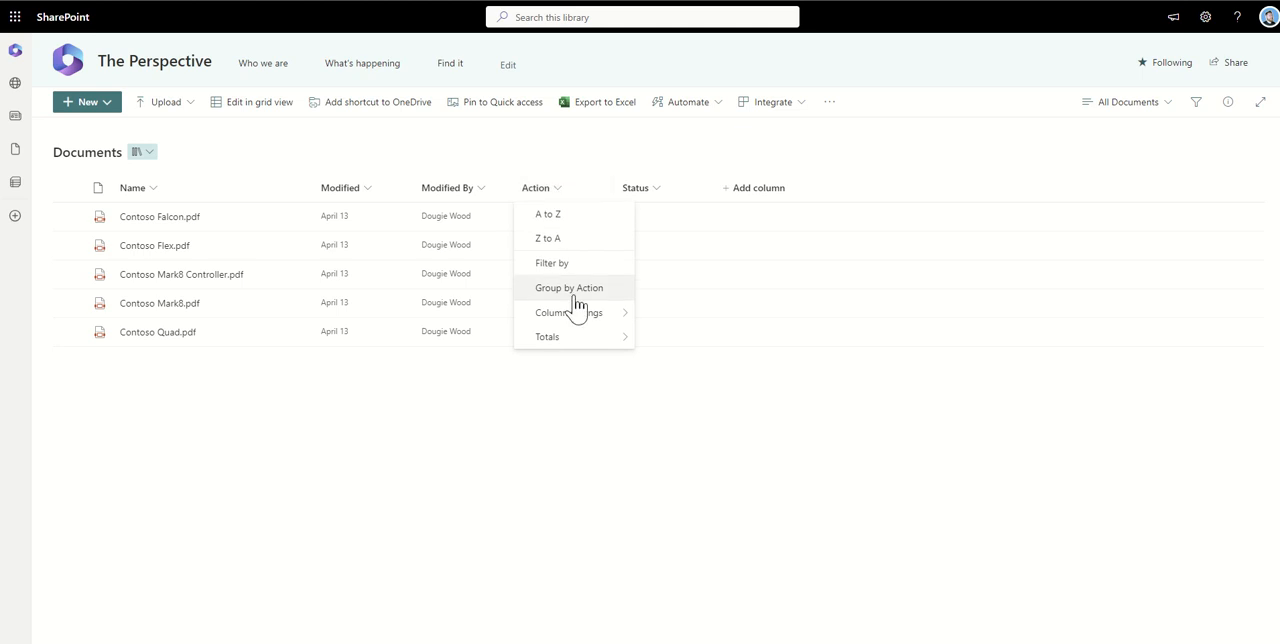
mouse_move(580, 323)
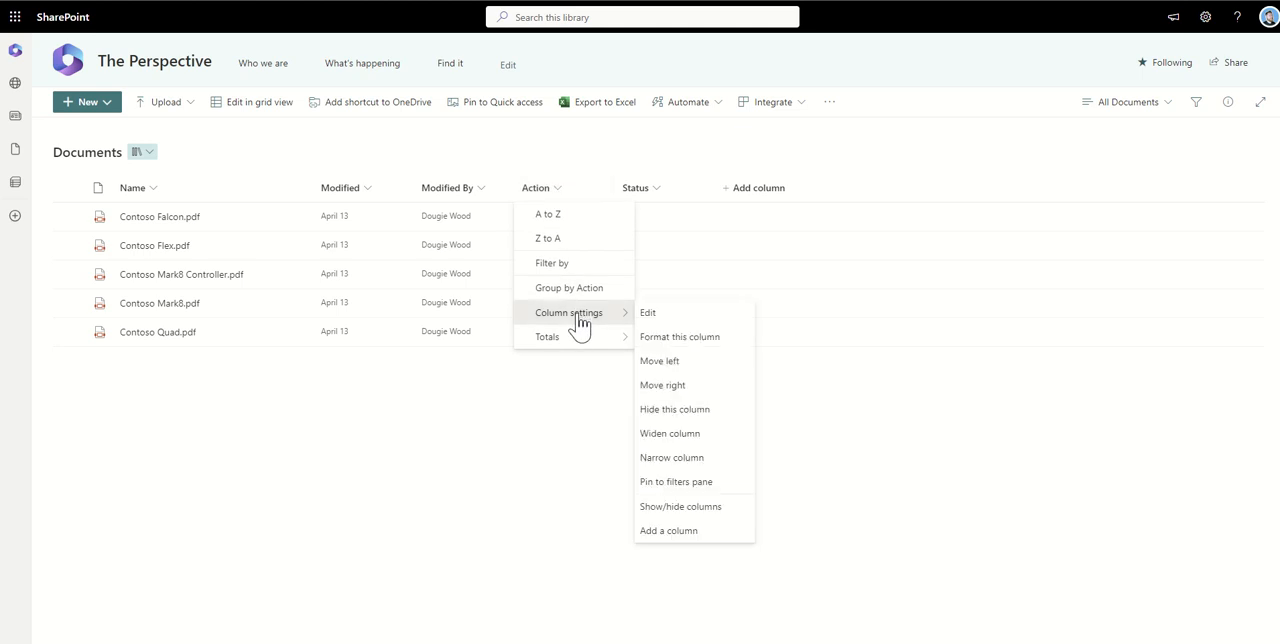
click(676, 338)
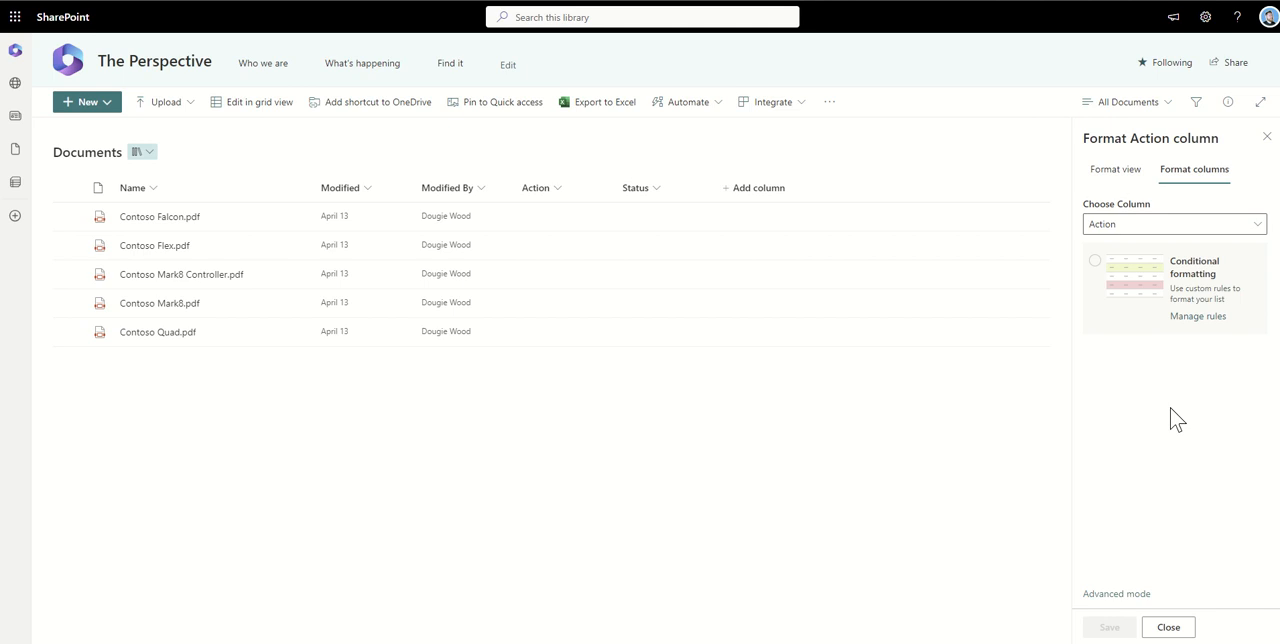
click(1112, 594)
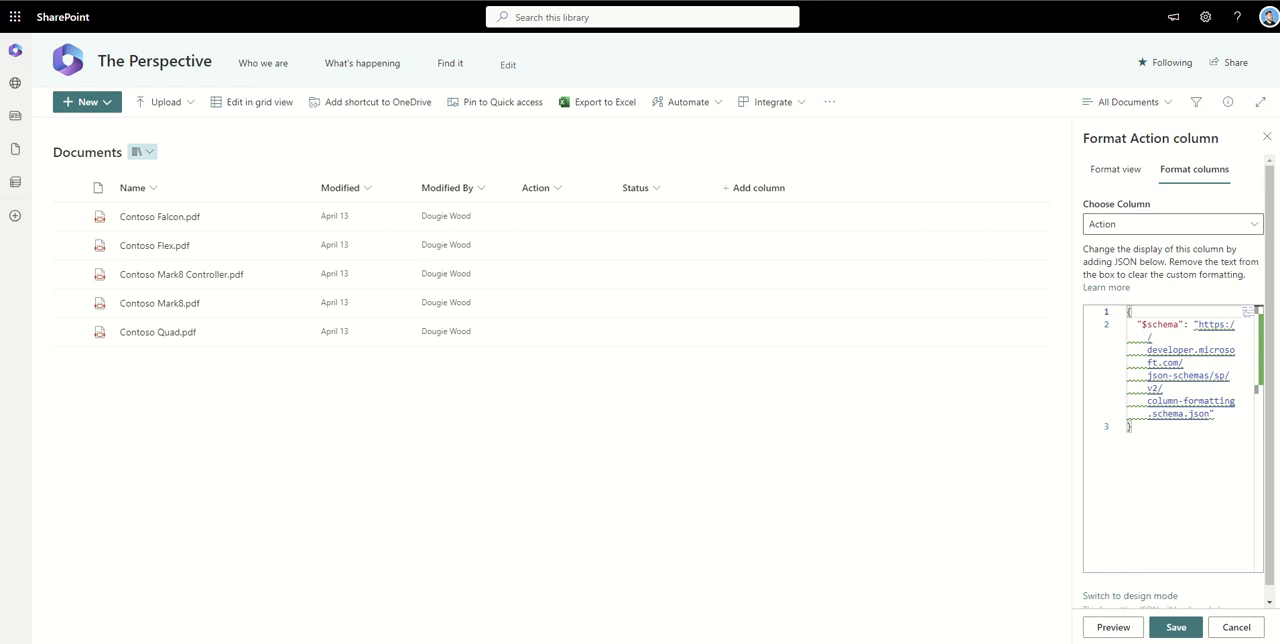
click(1173, 445)
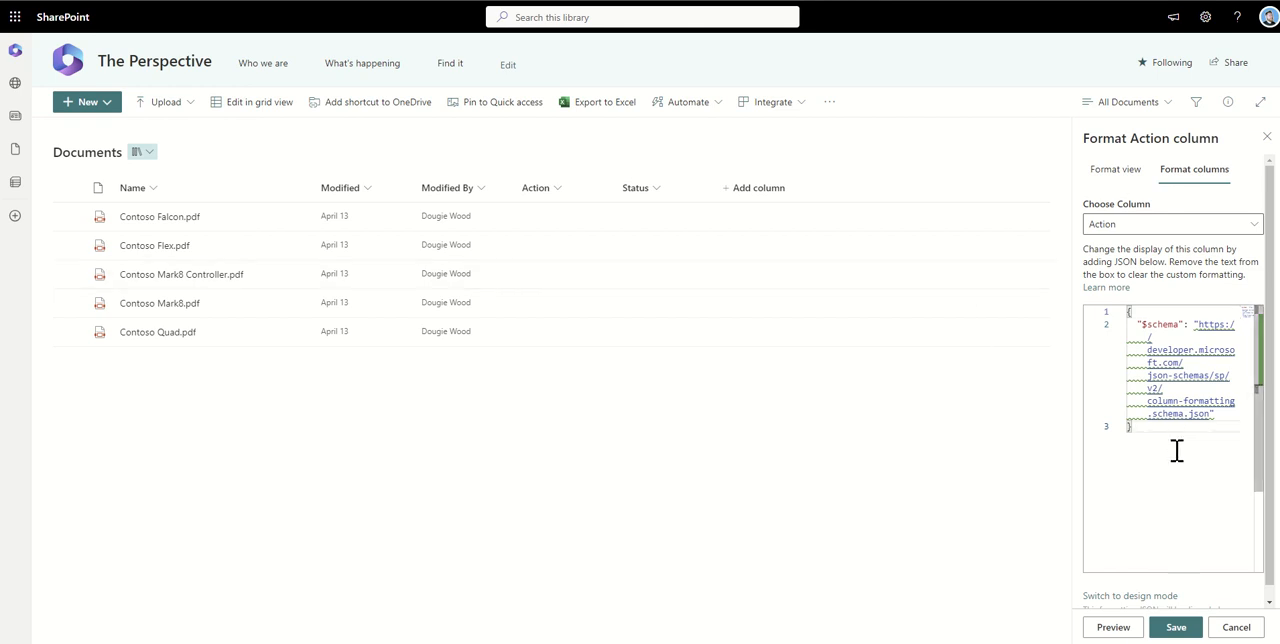
key(ctrl+a)
key(Delete)
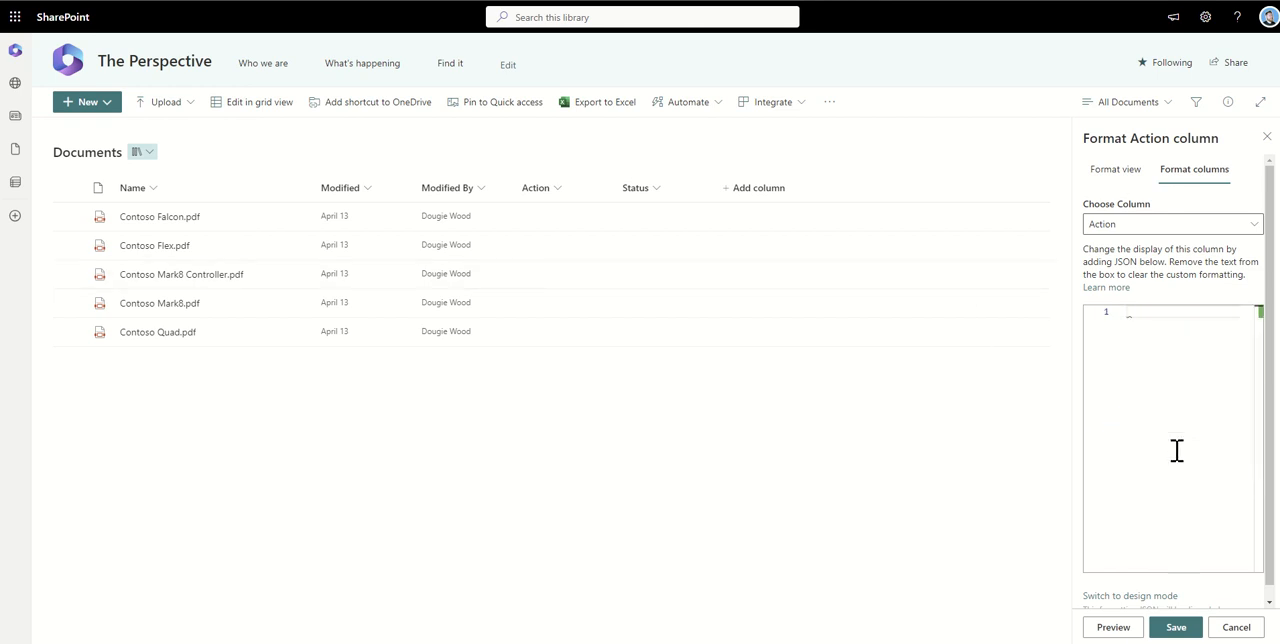
key(ctrl+v)
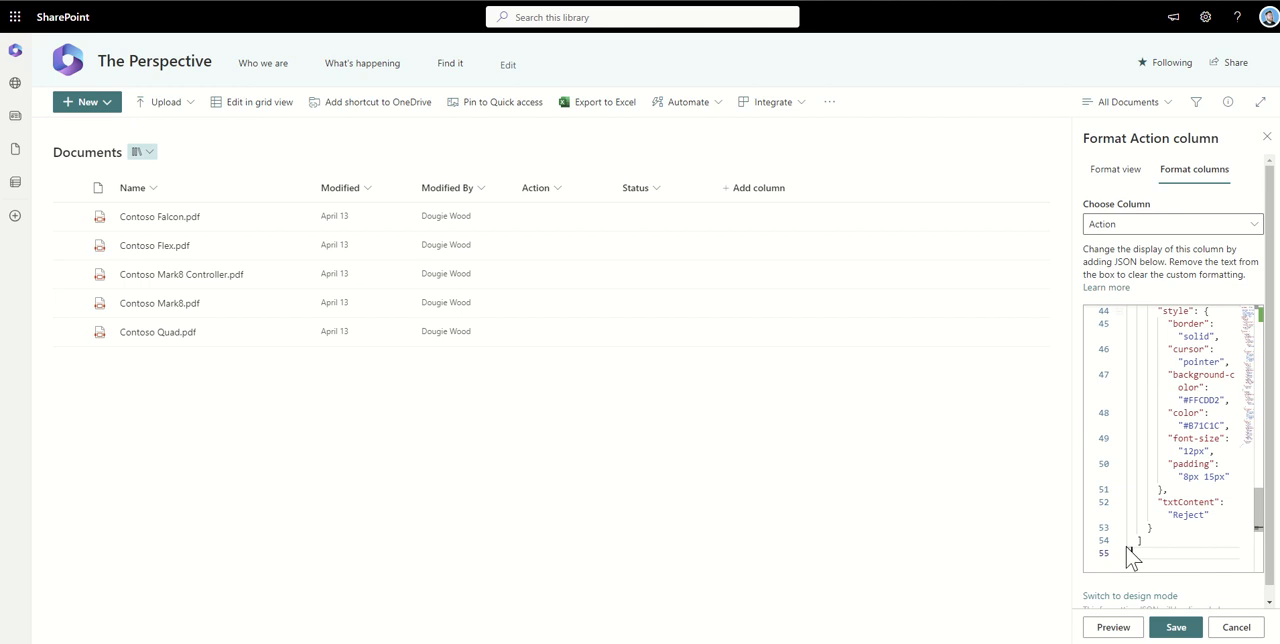
click(1113, 627)
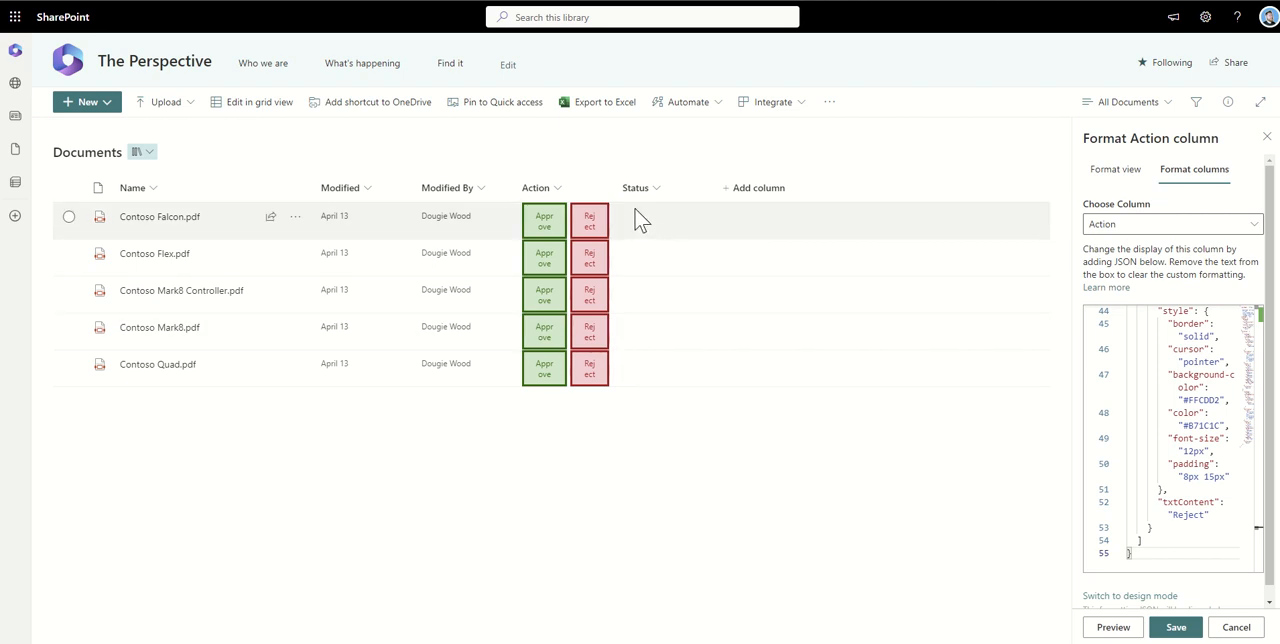
Widen the Action column so each button label fits on one line, and save the view as All Documents
drag(613, 193, 632, 197)
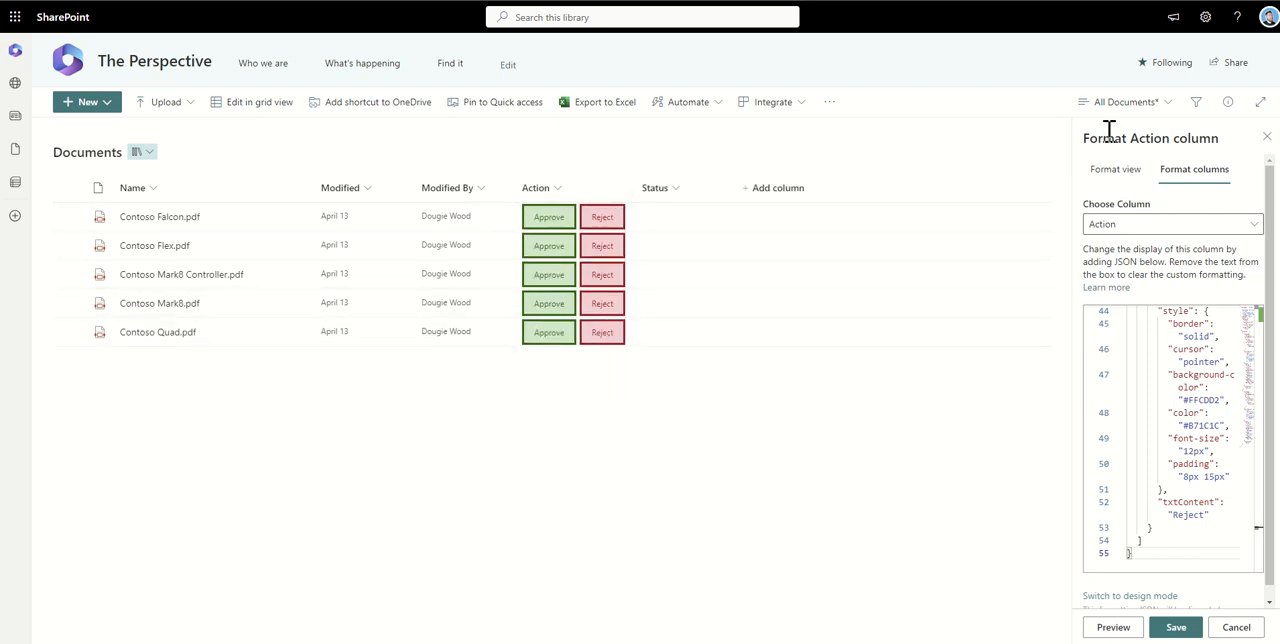
click(1133, 110)
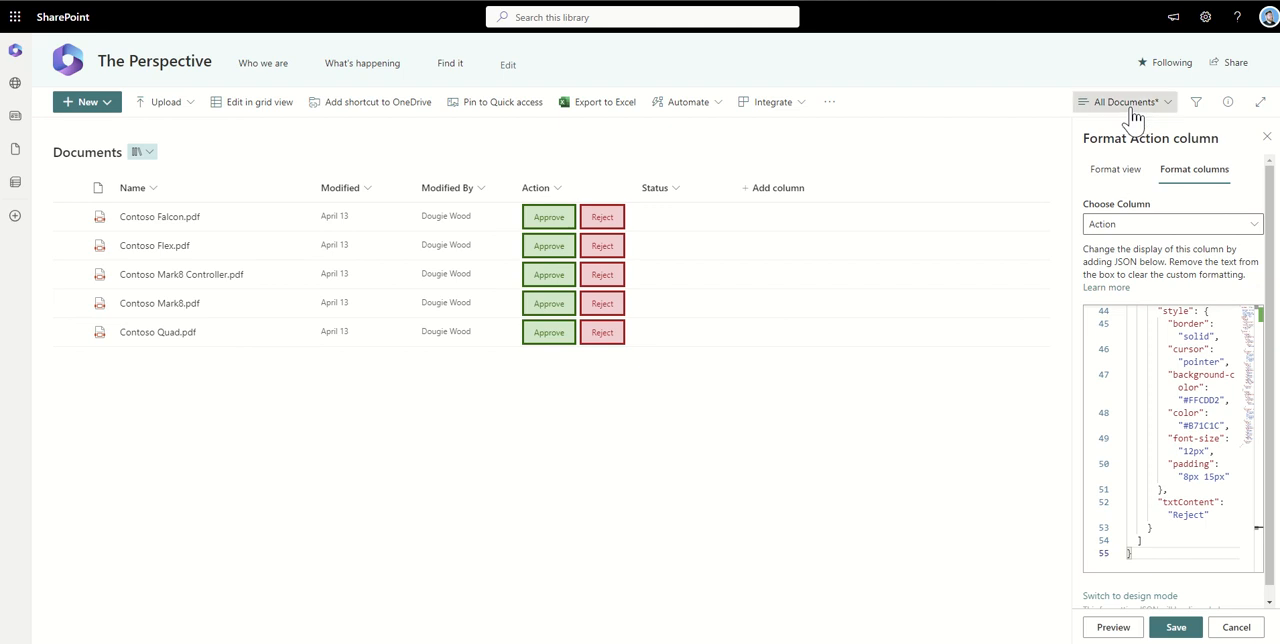
click(1115, 256)
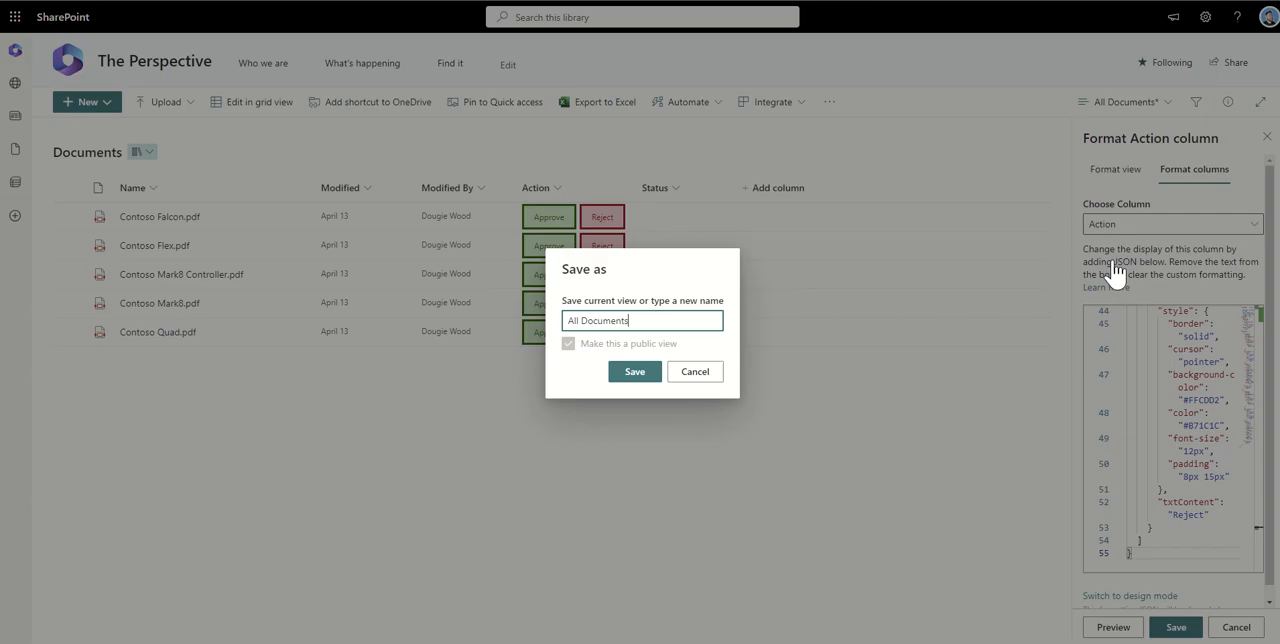
click(634, 372)
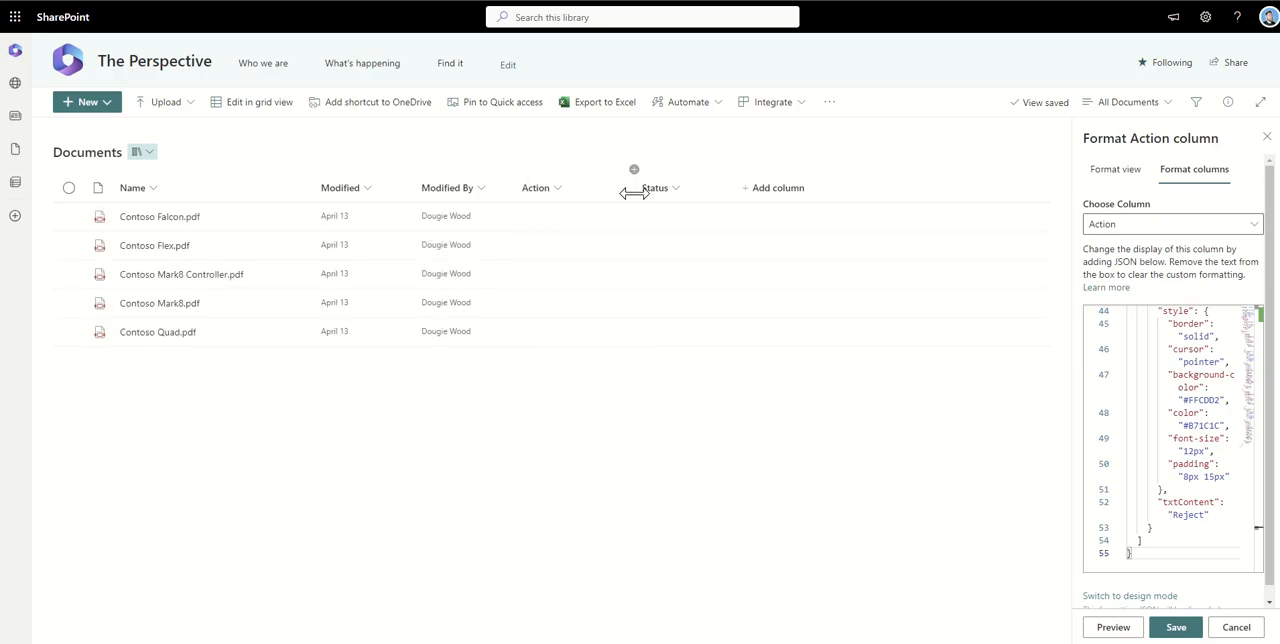
Preview the Action column's button formatting again and save it
click(1112, 627)
click(1176, 628)
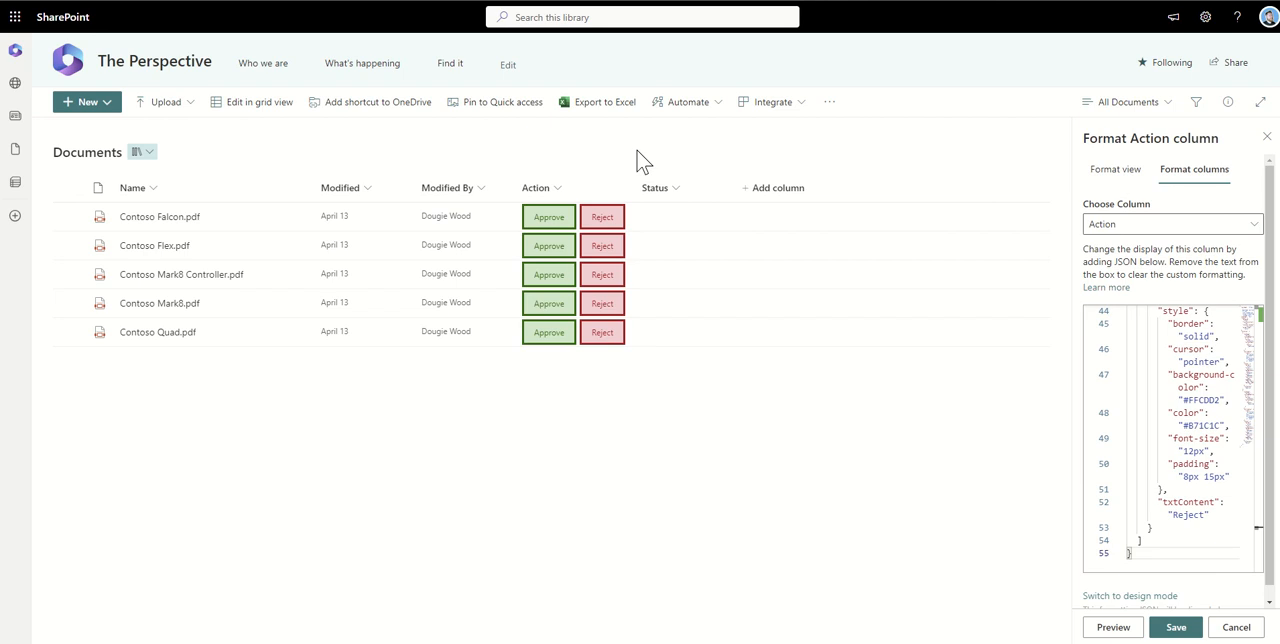
click(670, 184)
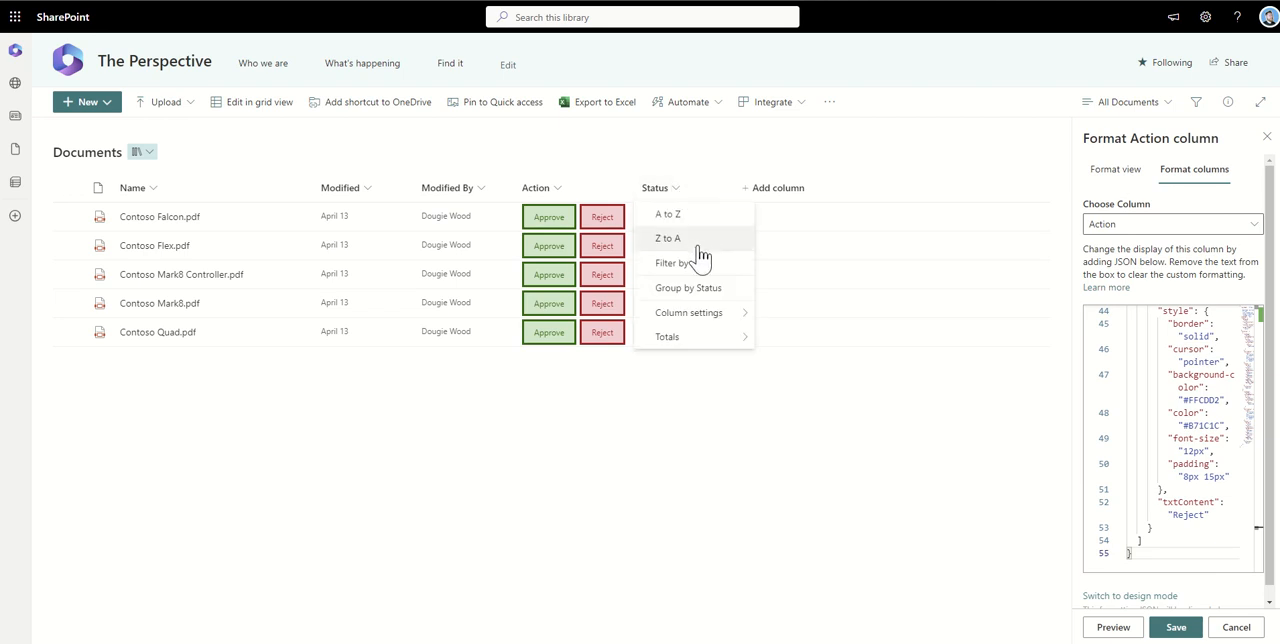
mouse_move(700, 315)
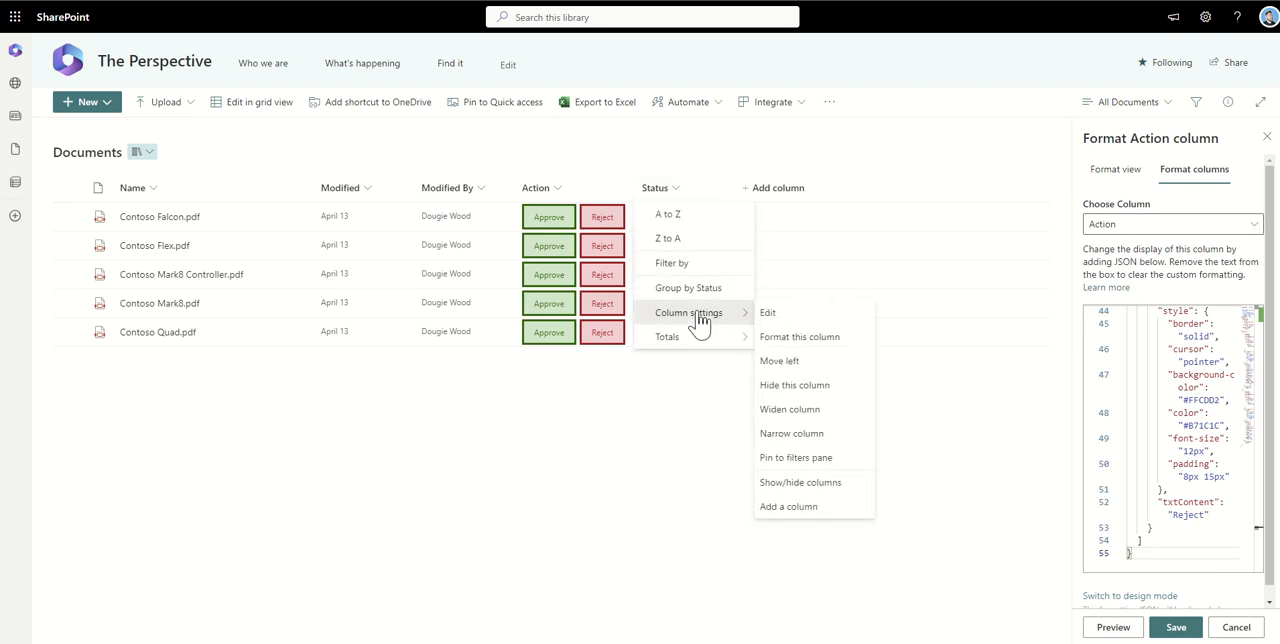
click(790, 340)
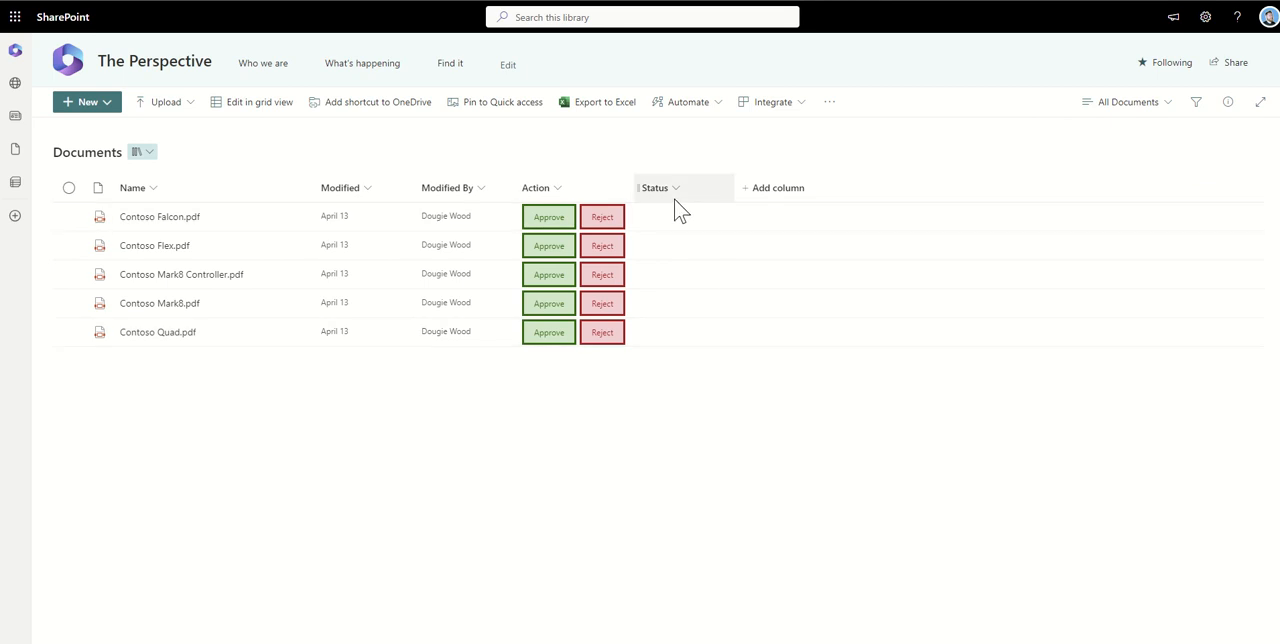
Replace the Status column's advanced formatting JSON with the copied code based on the [$Status] value, then save and close the formatting
click(677, 196)
mouse_move(710, 318)
click(785, 336)
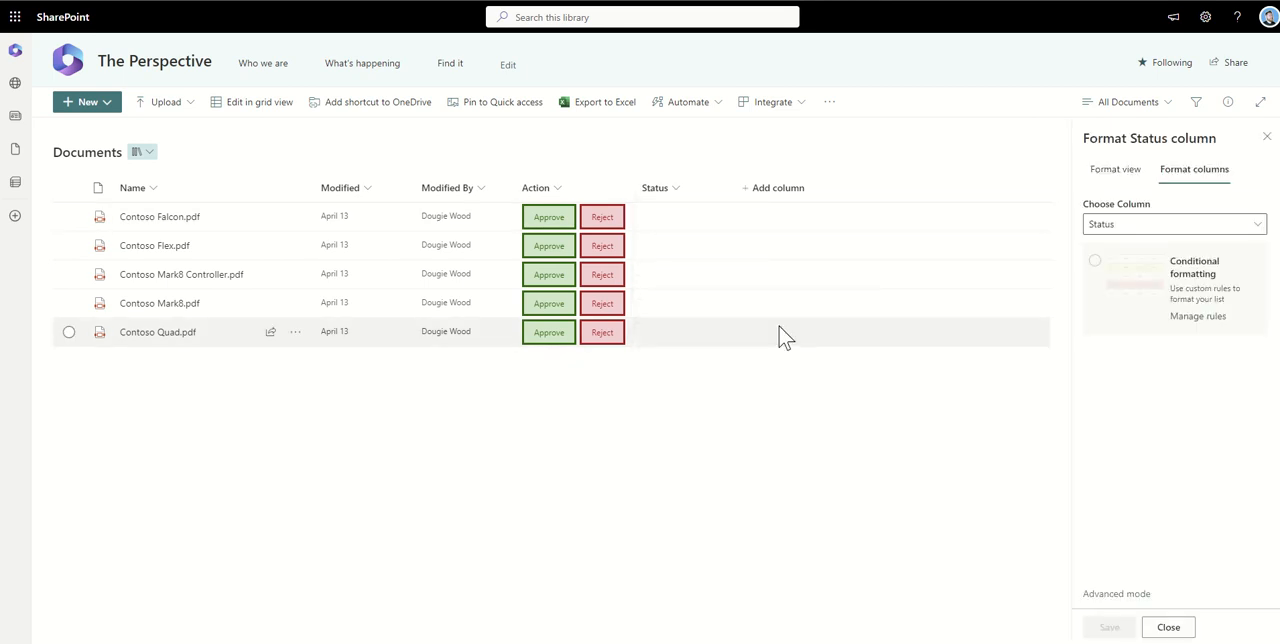
click(1112, 597)
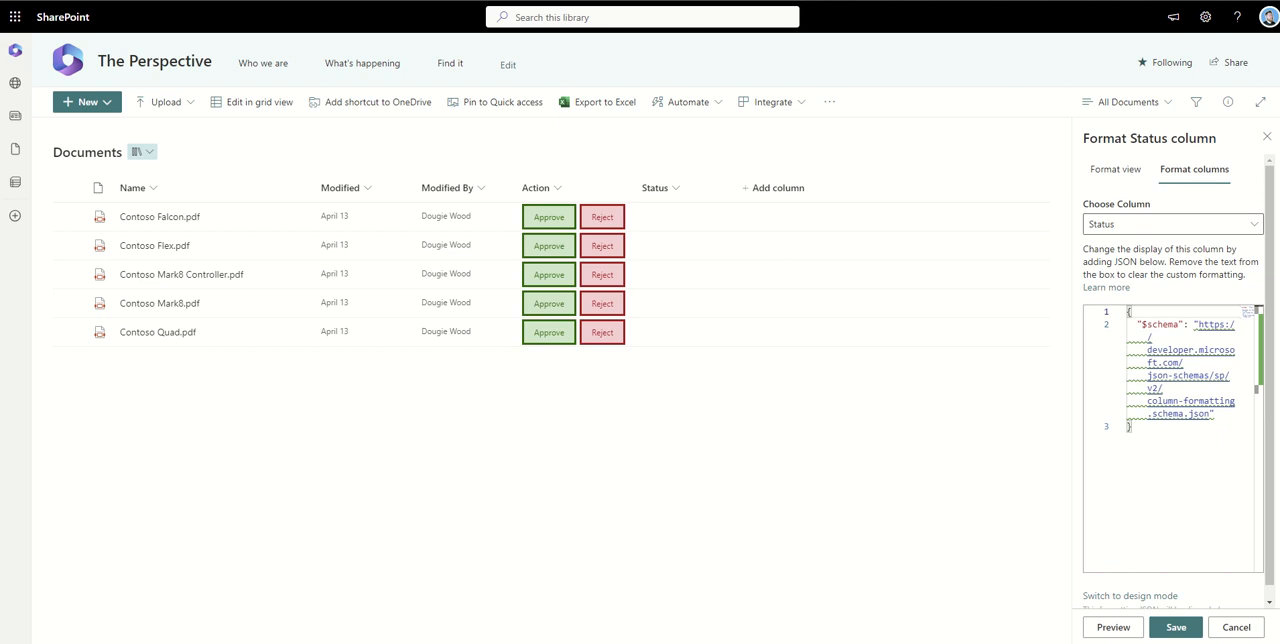
click(1170, 443)
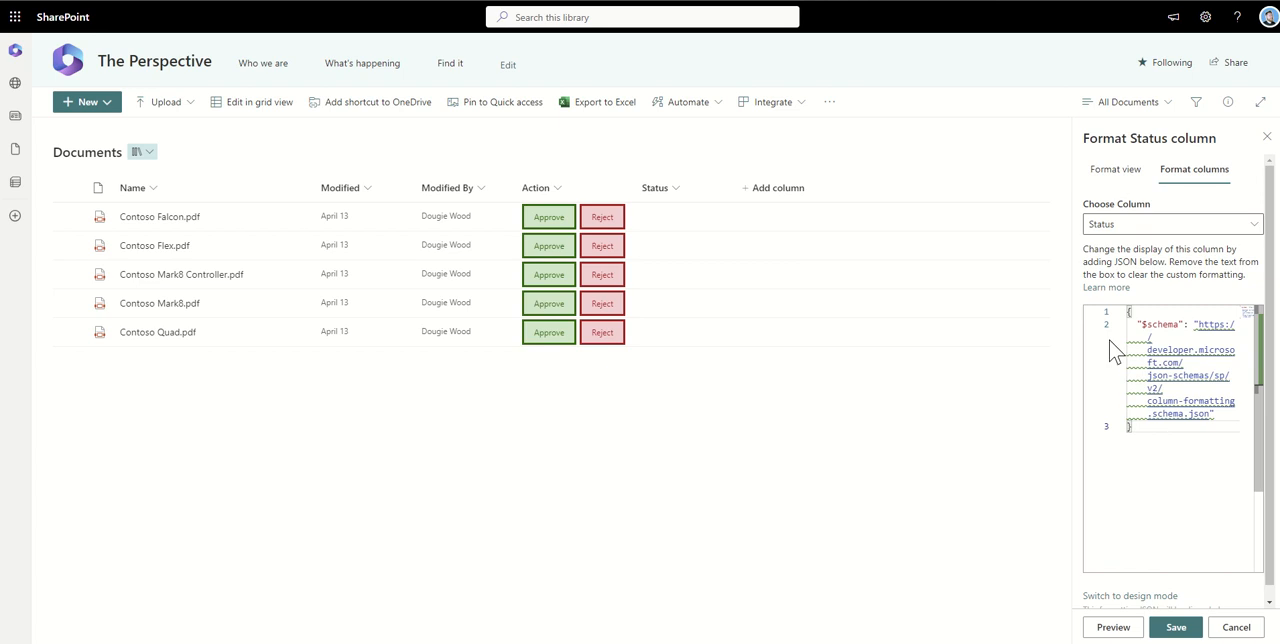
key(ctrl+a)
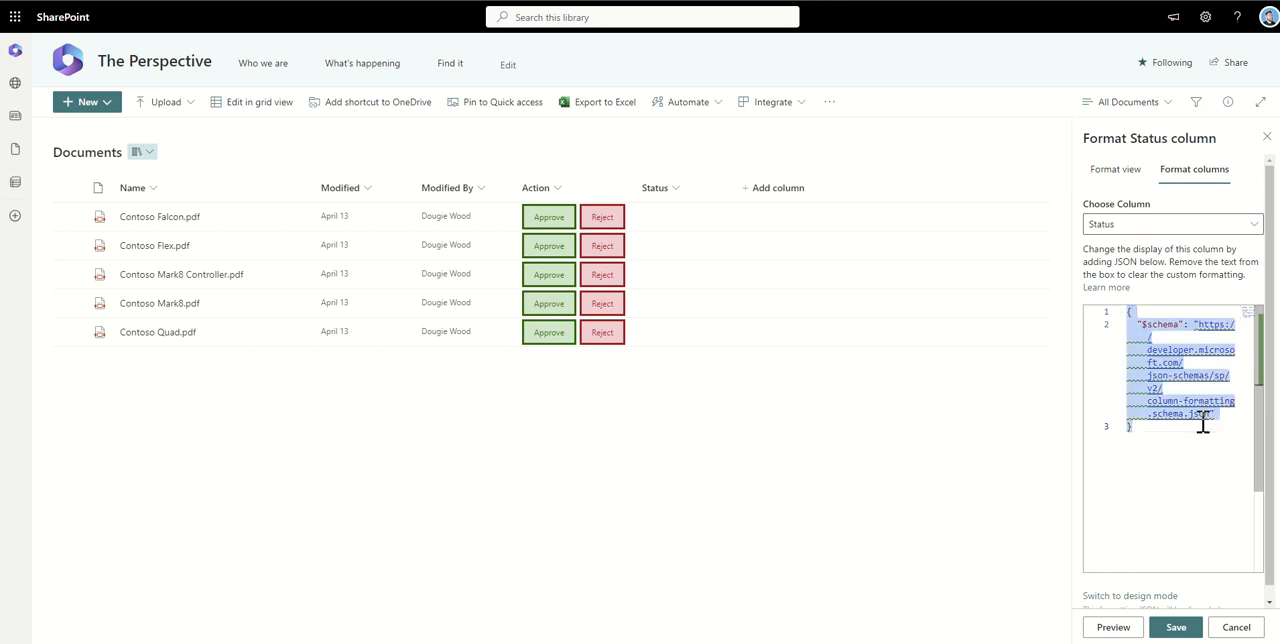
key(BackSpace)
key(ctrl+v)
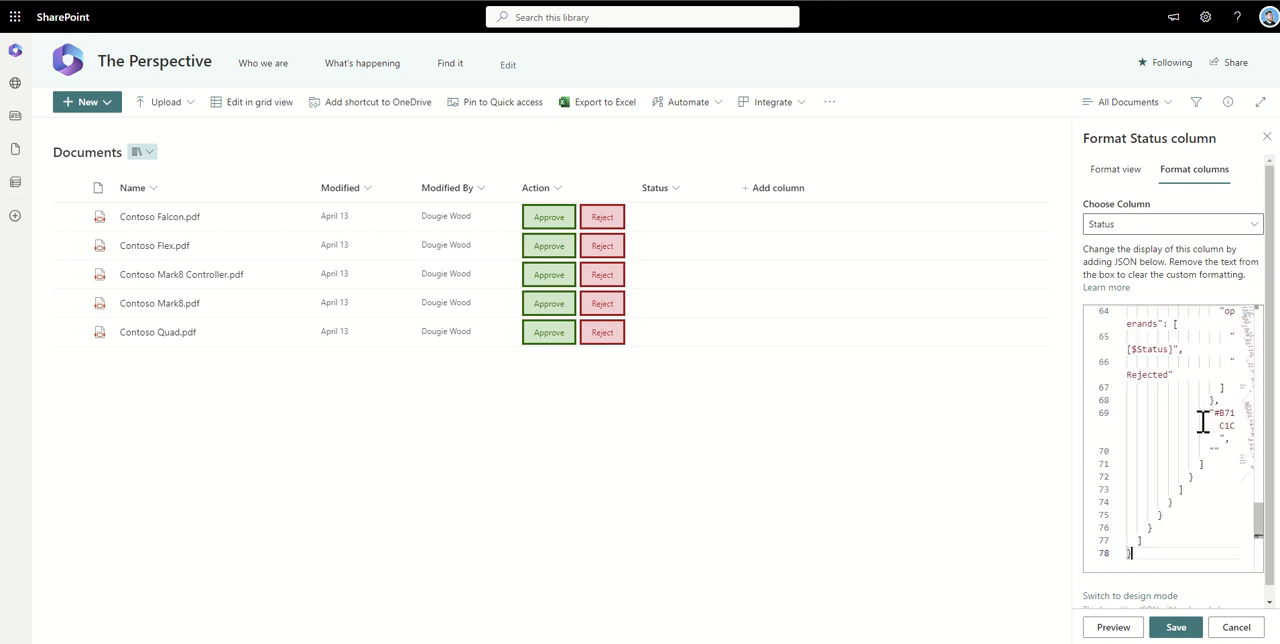
click(1178, 630)
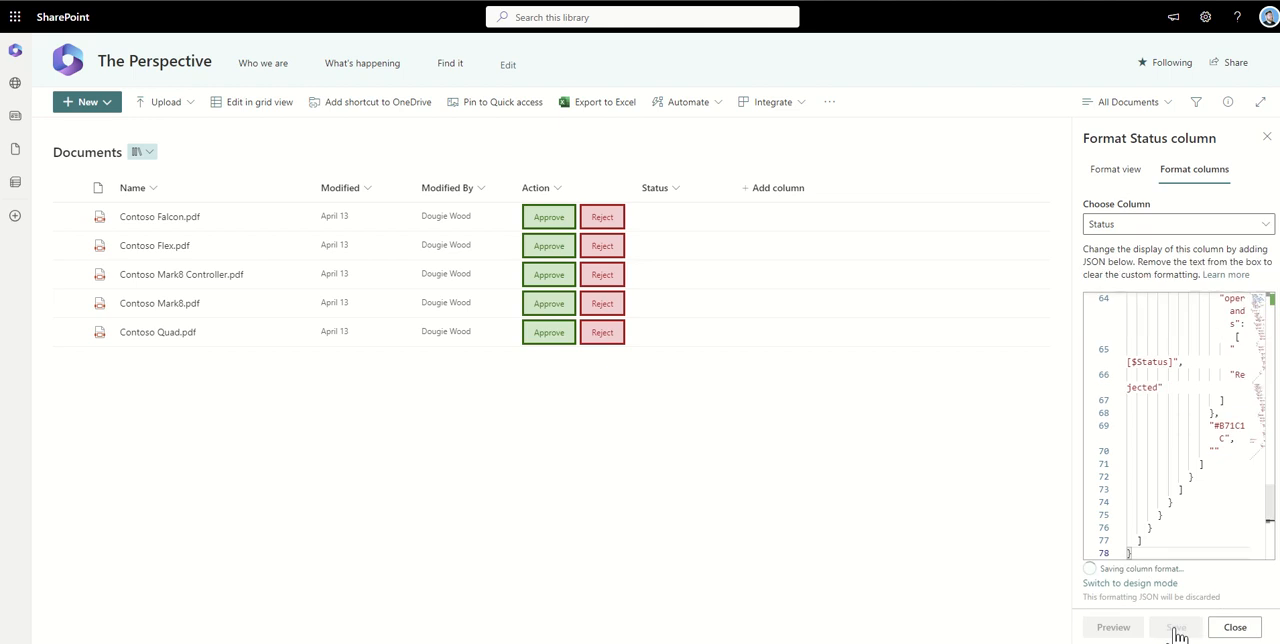
click(1267, 139)
Approve Contoso Falcon.pdf through its Action column
click(543, 220)
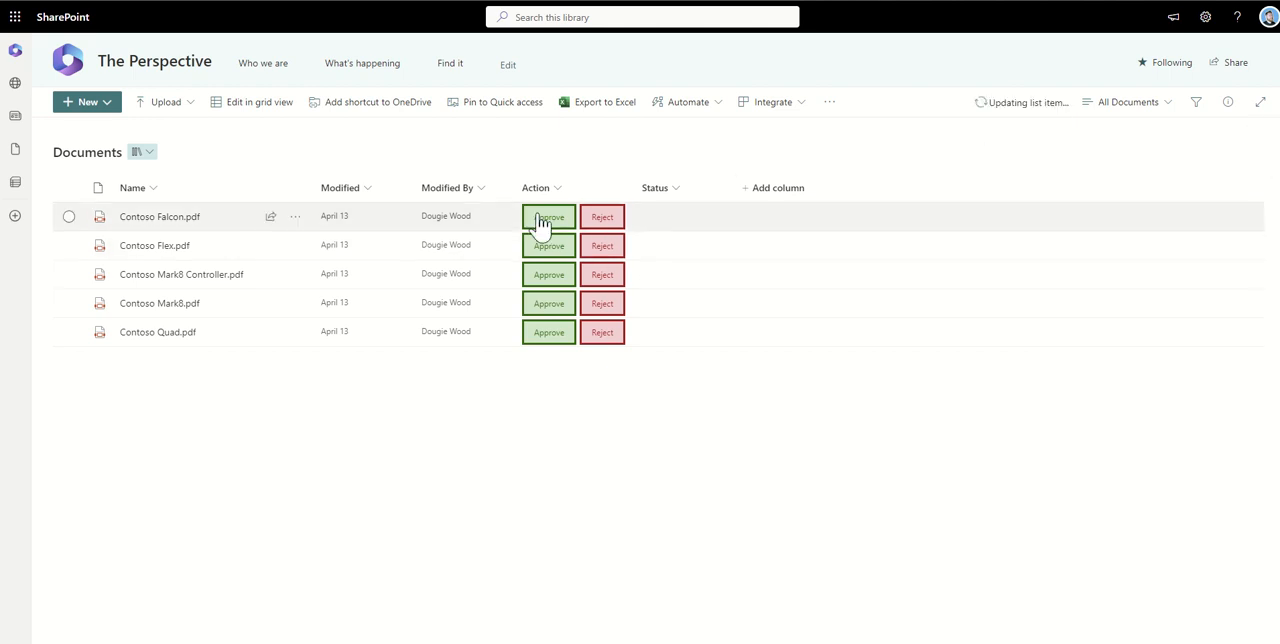
Reject Contoso Flex.pdf and Contoso Mark8 Controller.pdf through their Action column buttons
click(602, 246)
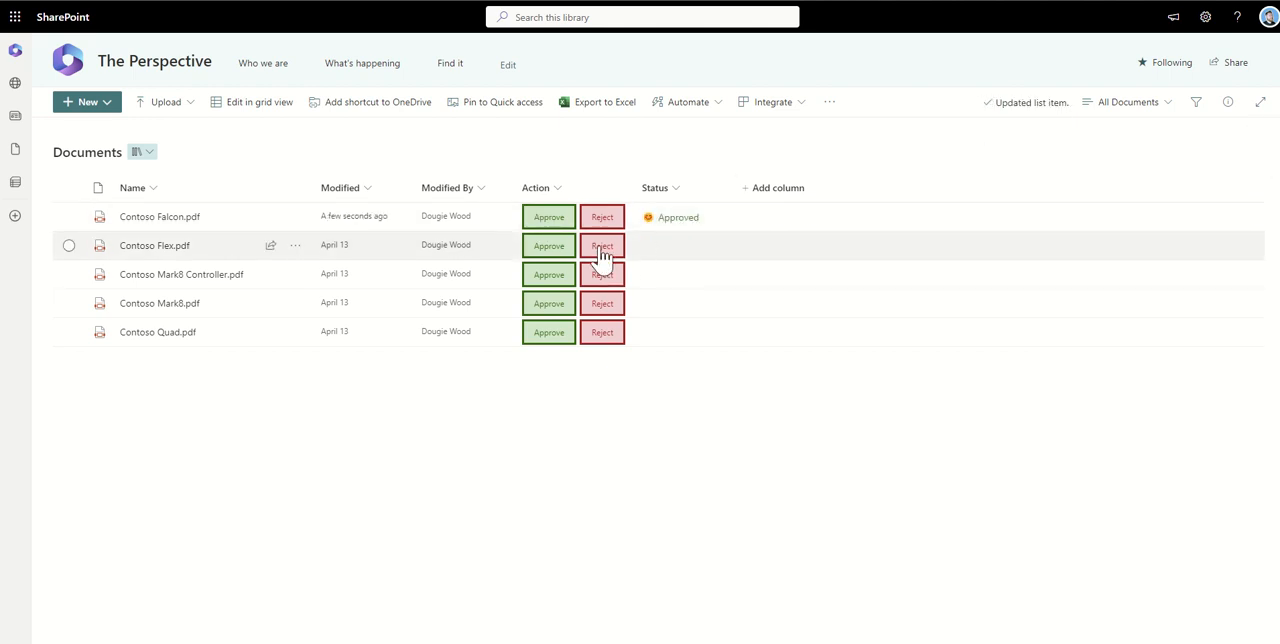
click(570, 280)
click(604, 281)
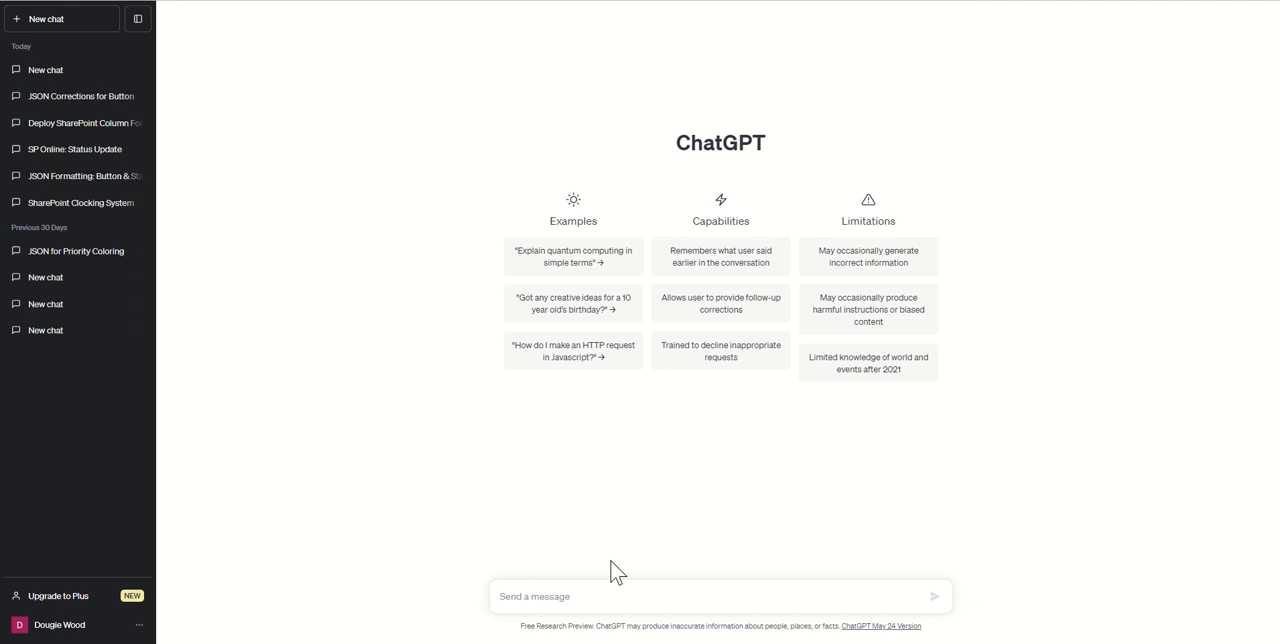
Switch to ChatGPT, paste the copied Status column JSON into a new message, and add blank lines above the code
click(583, 598)
key(ctrl+v)
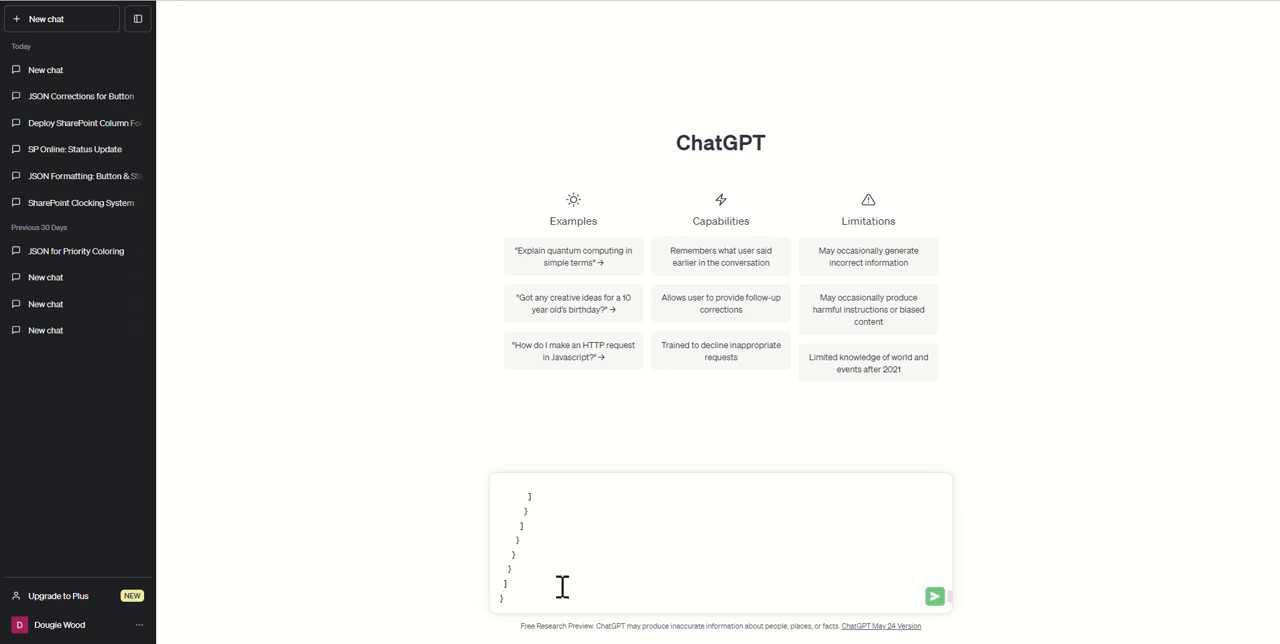
drag(562, 587, 508, 323)
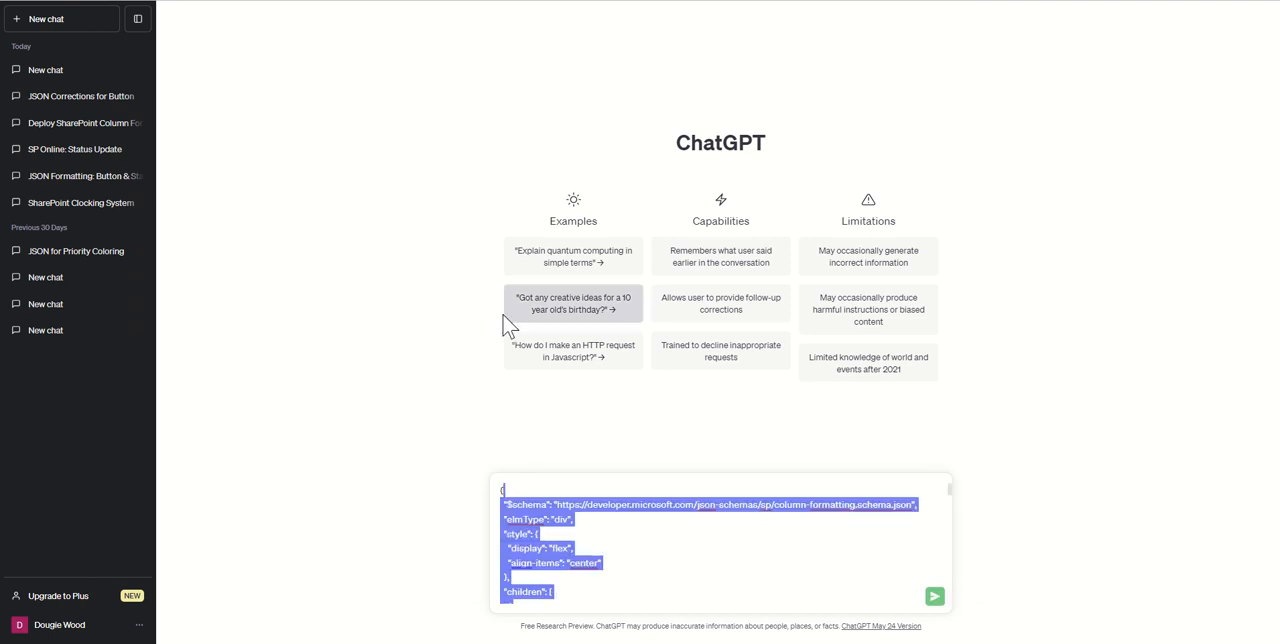
click(505, 485)
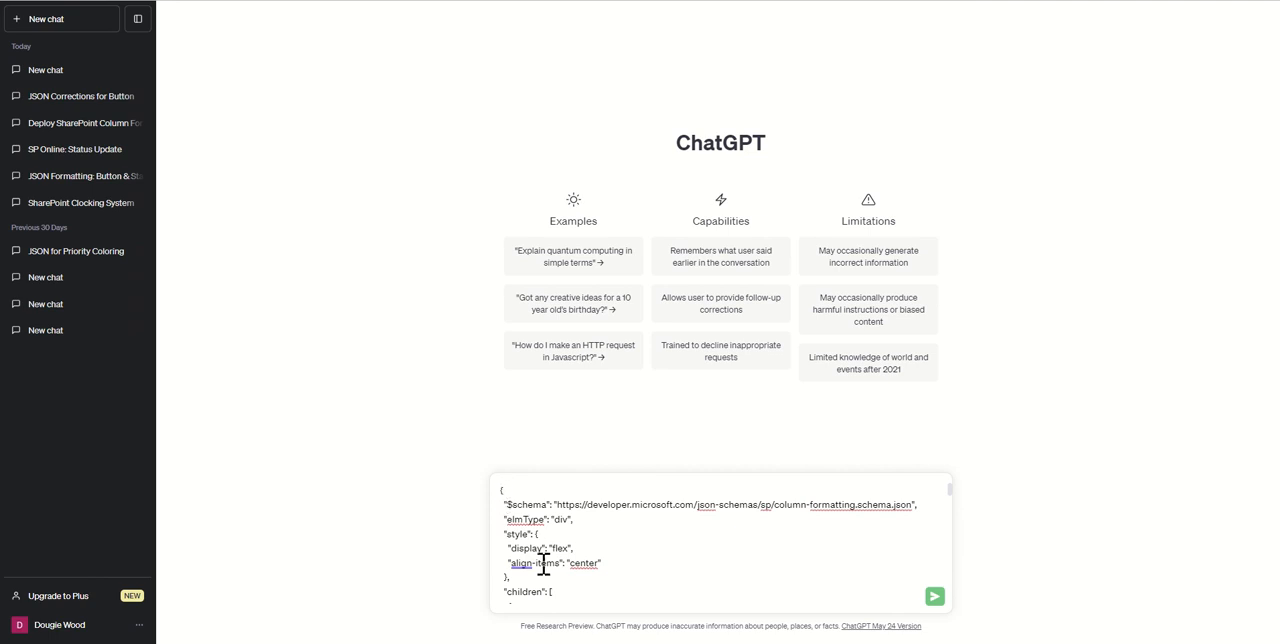
key(Return)
key(Return)
key(Up)
key(Up)
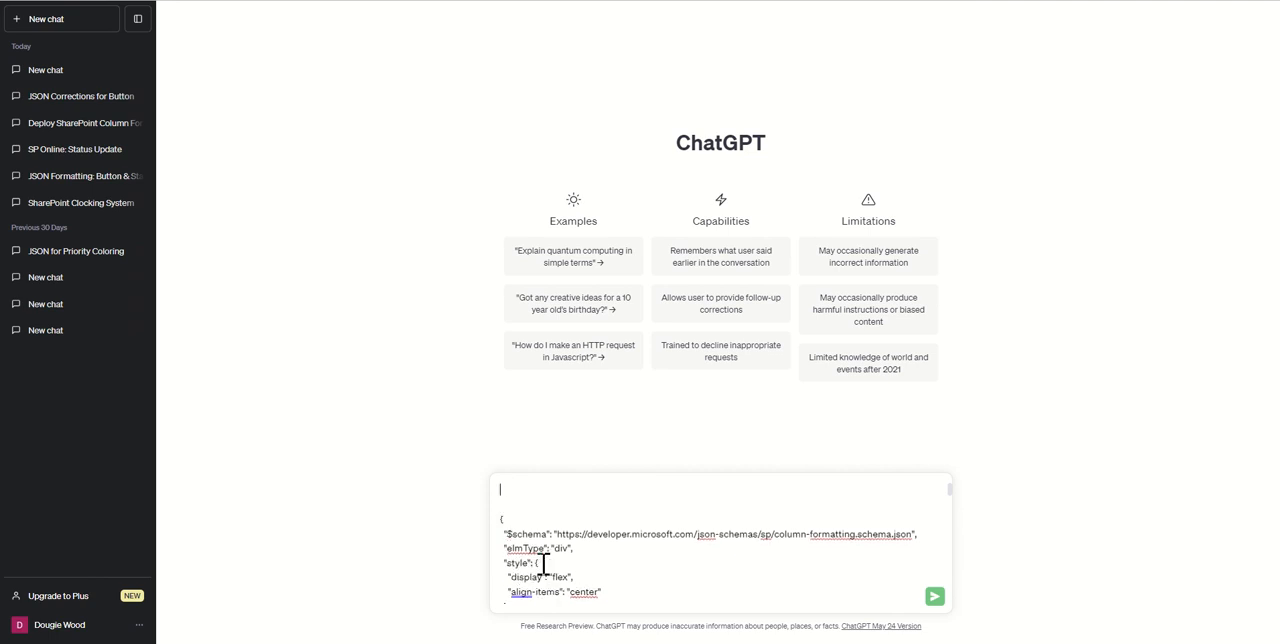
Request above the code that the JSON replace the sad face with a thumbs down when the status field equals rejected, and send the message
text(Please update the JSON code be)
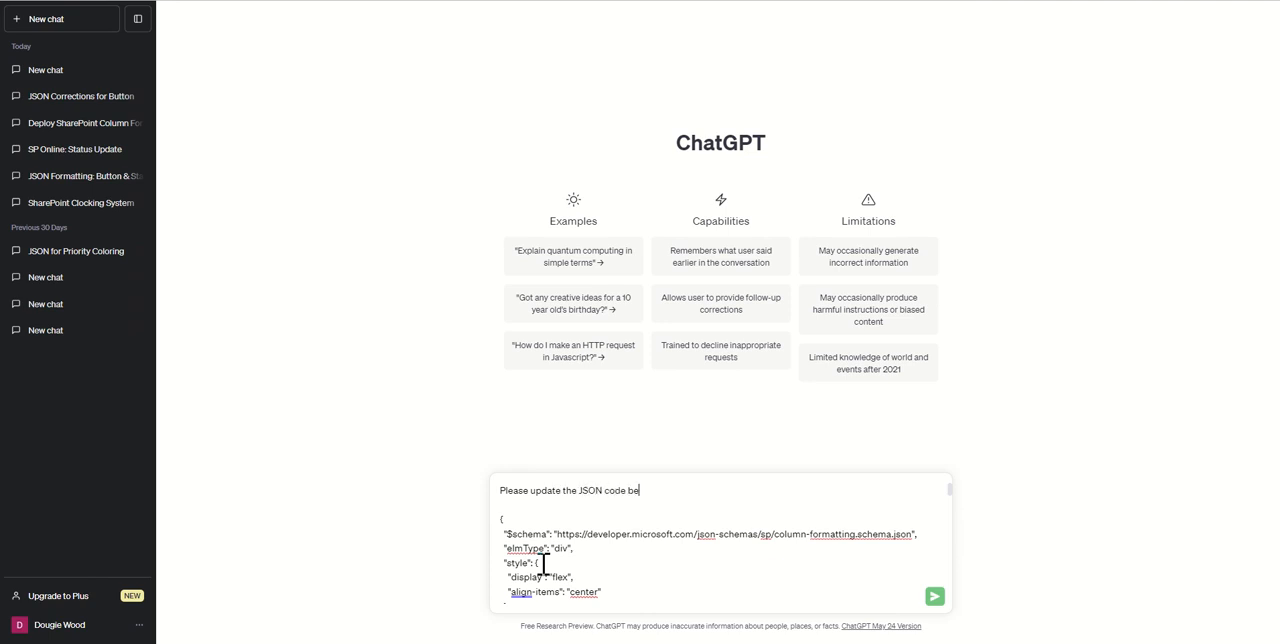
text(low so that if thest)
key(BackSpace)
key(BackSpace)
text(status field is equal to r)
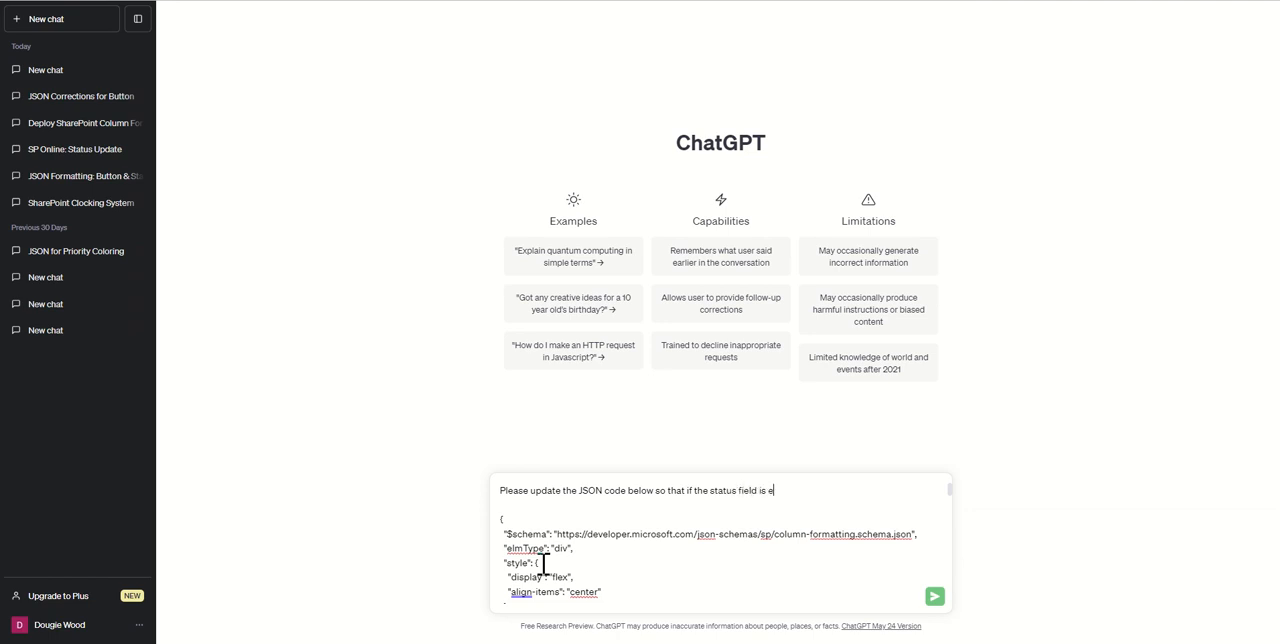
text(ejected then remove the sad)
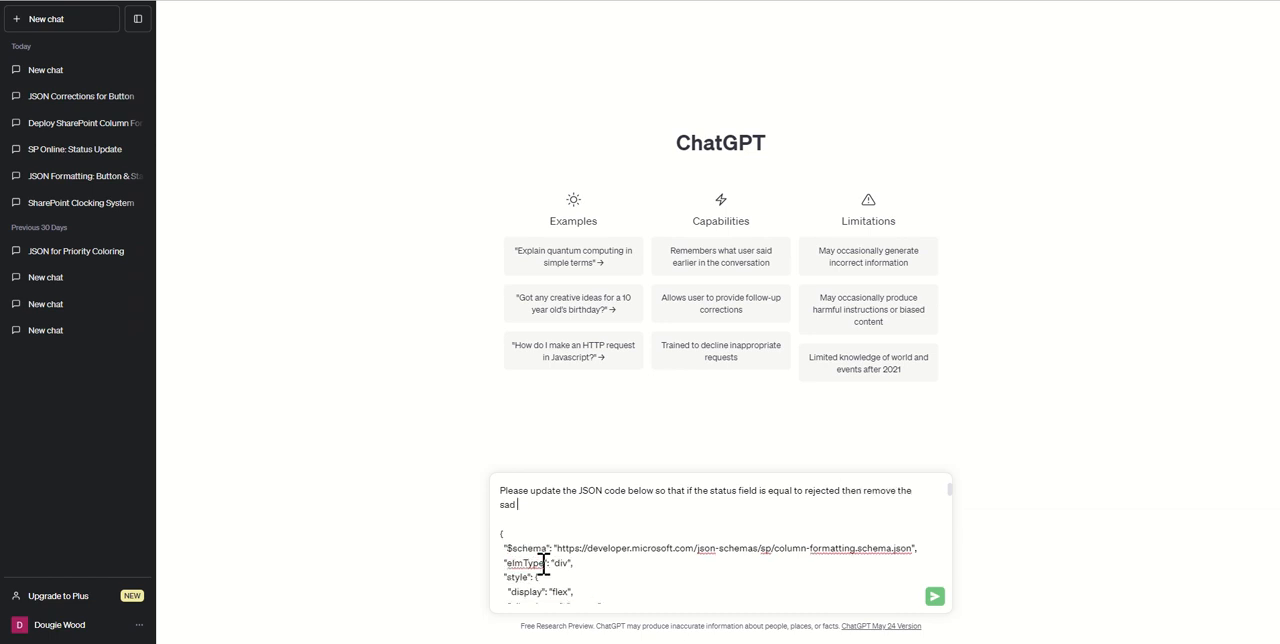
text( face and instead replace it with a)
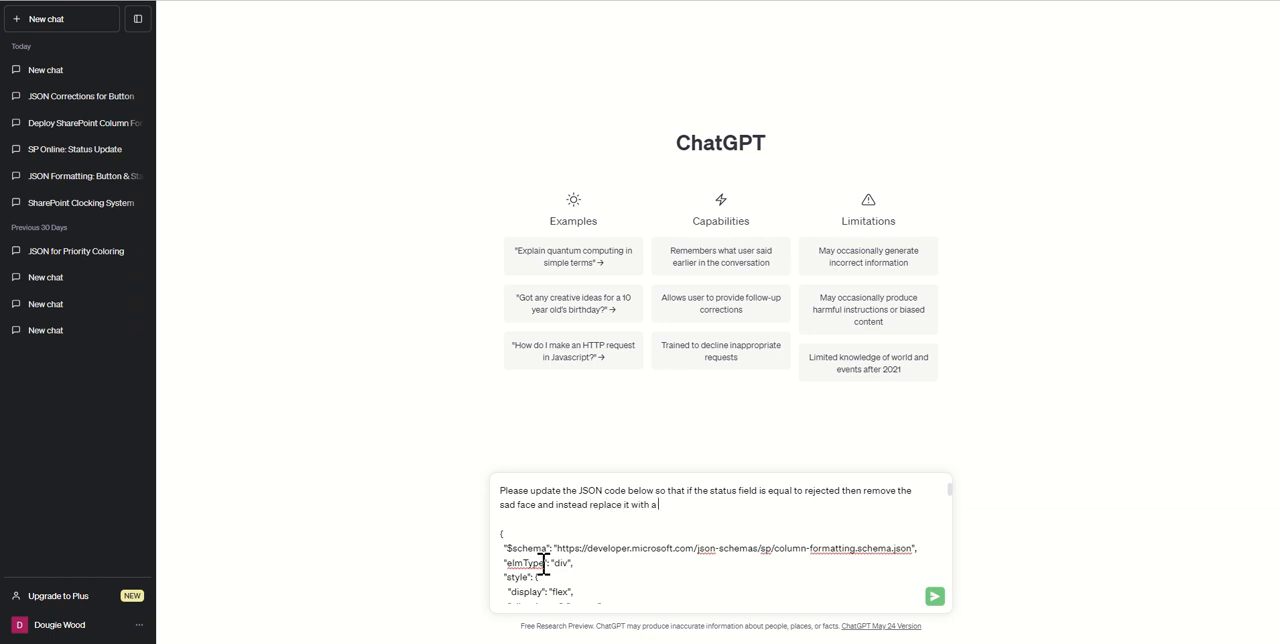
text( thumbs down.)
click(935, 597)
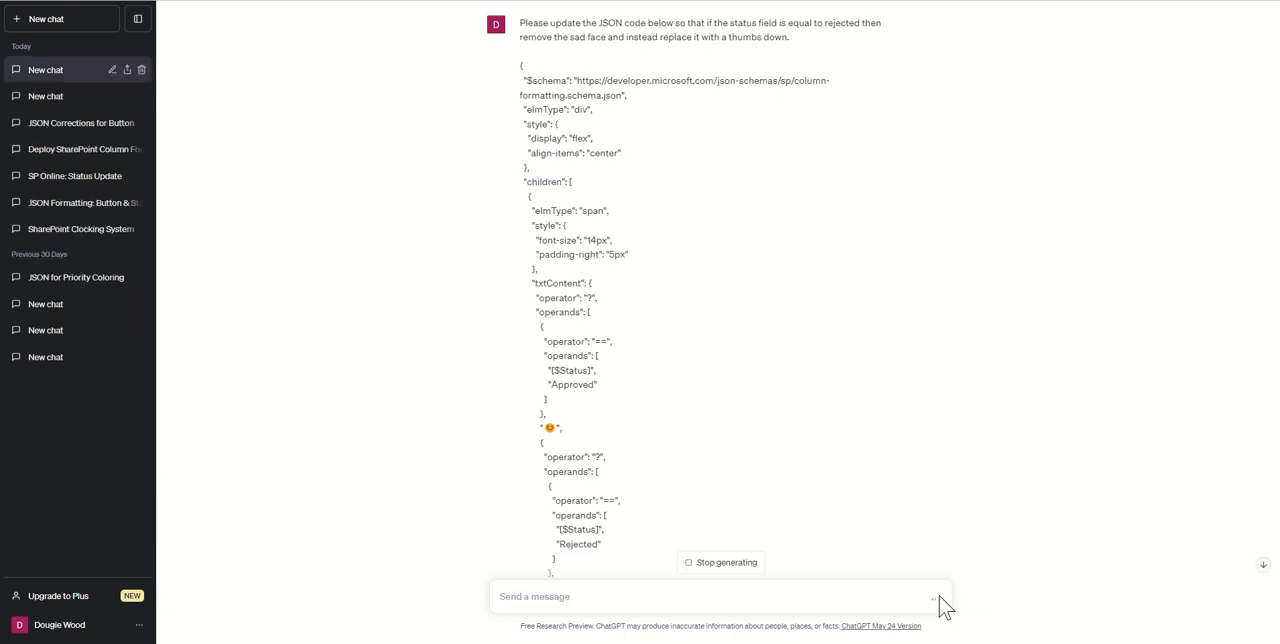
Review the regenerated JSON in the reply and copy the whole code block
scroll(810, 441, down, 5)
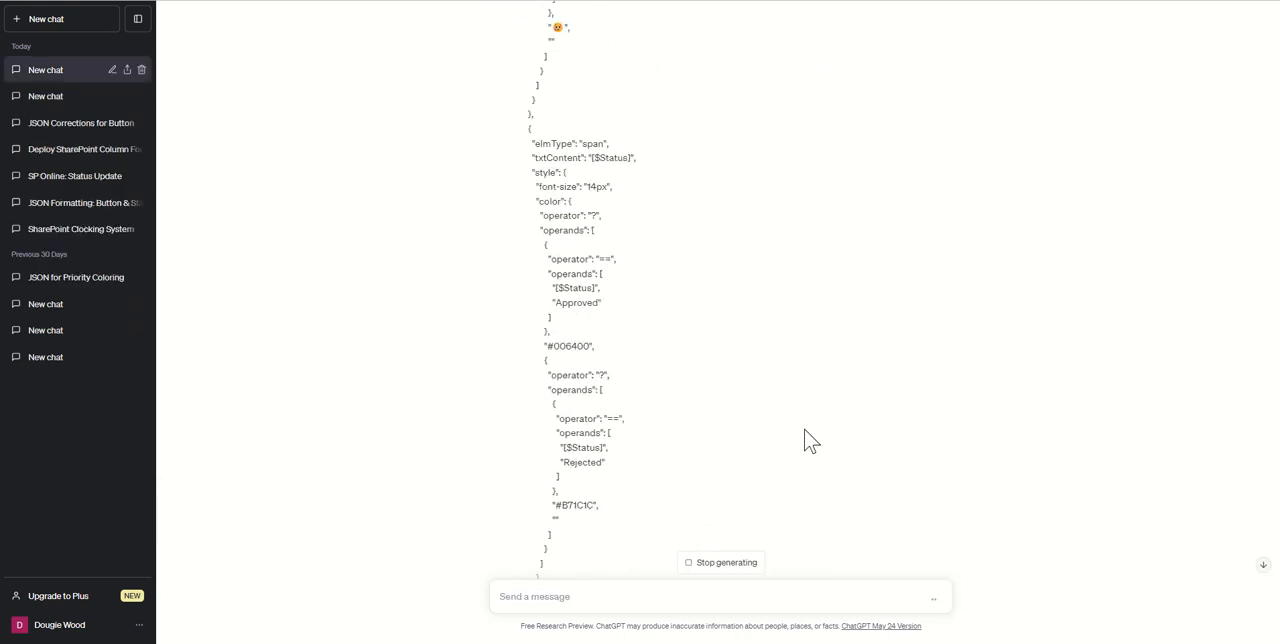
scroll(810, 441, down, 5)
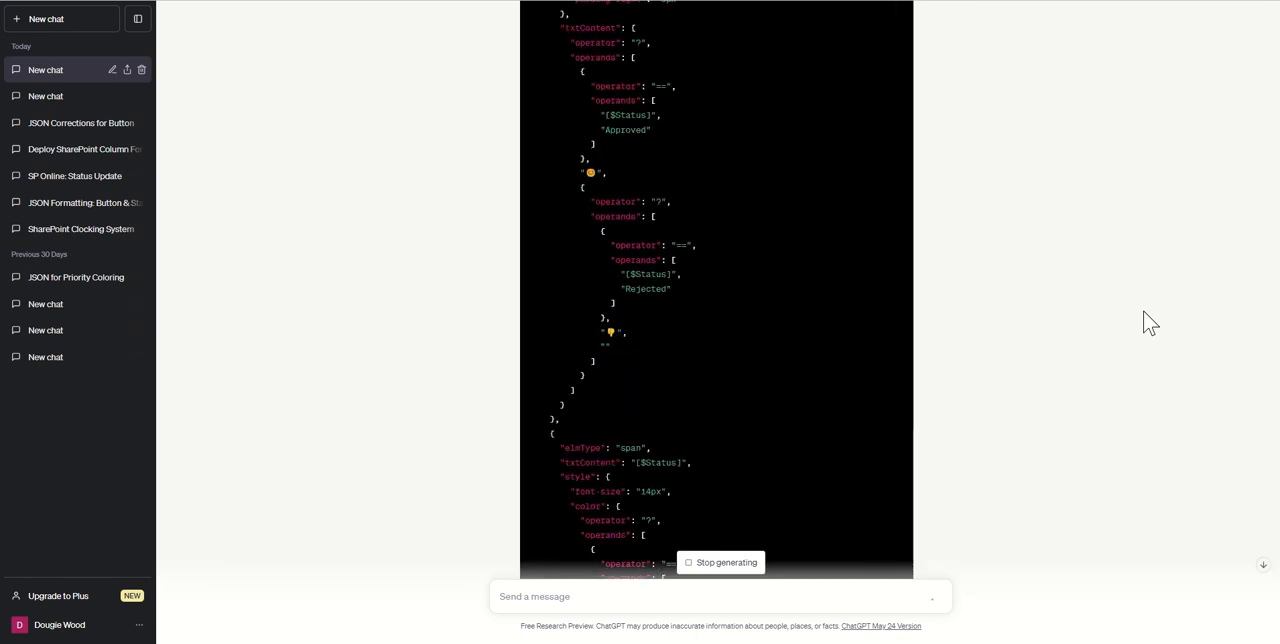
scroll(1150, 322, up, 5)
click(893, 264)
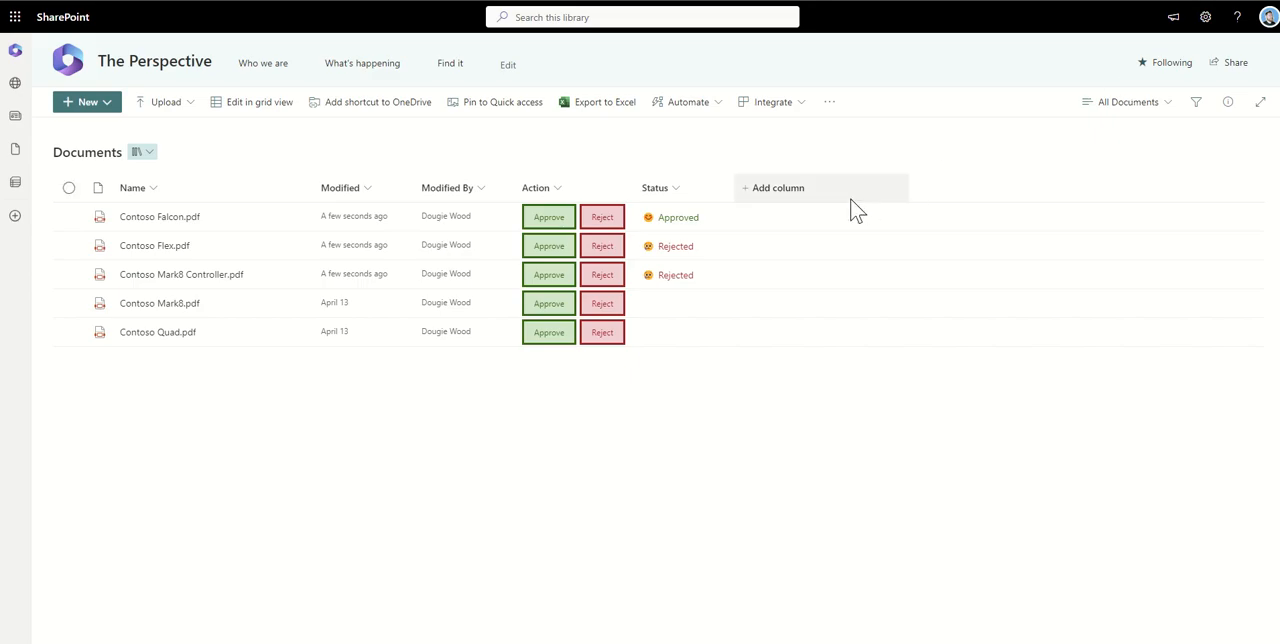
Back in the SharePoint library, replace the Status column's formatting JSON with the copied code, preview and save it, and close the formatting
click(677, 196)
mouse_move(751, 323)
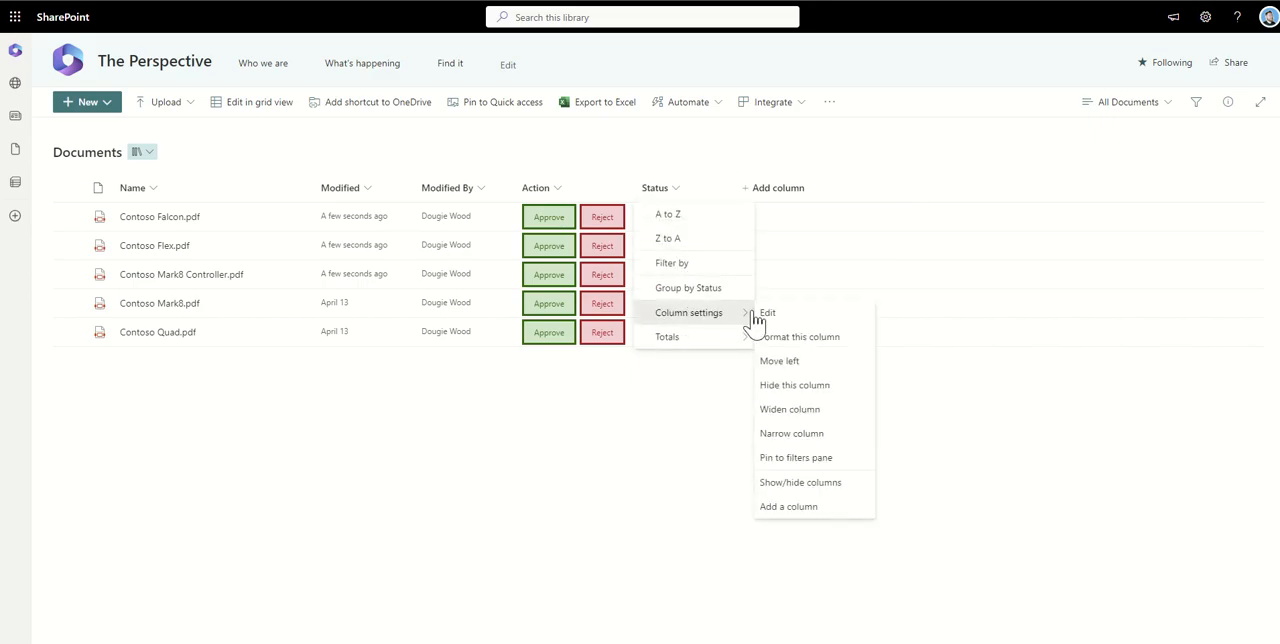
click(790, 336)
key(ctrl+a)
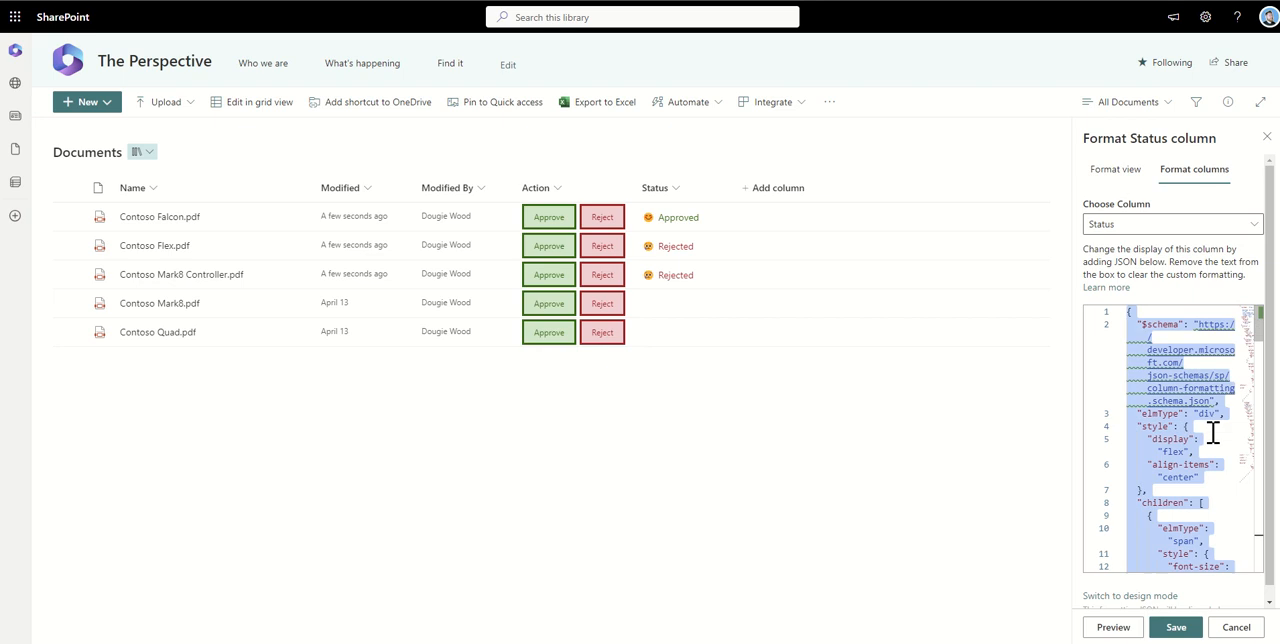
key(ctrl+v)
click(1113, 627)
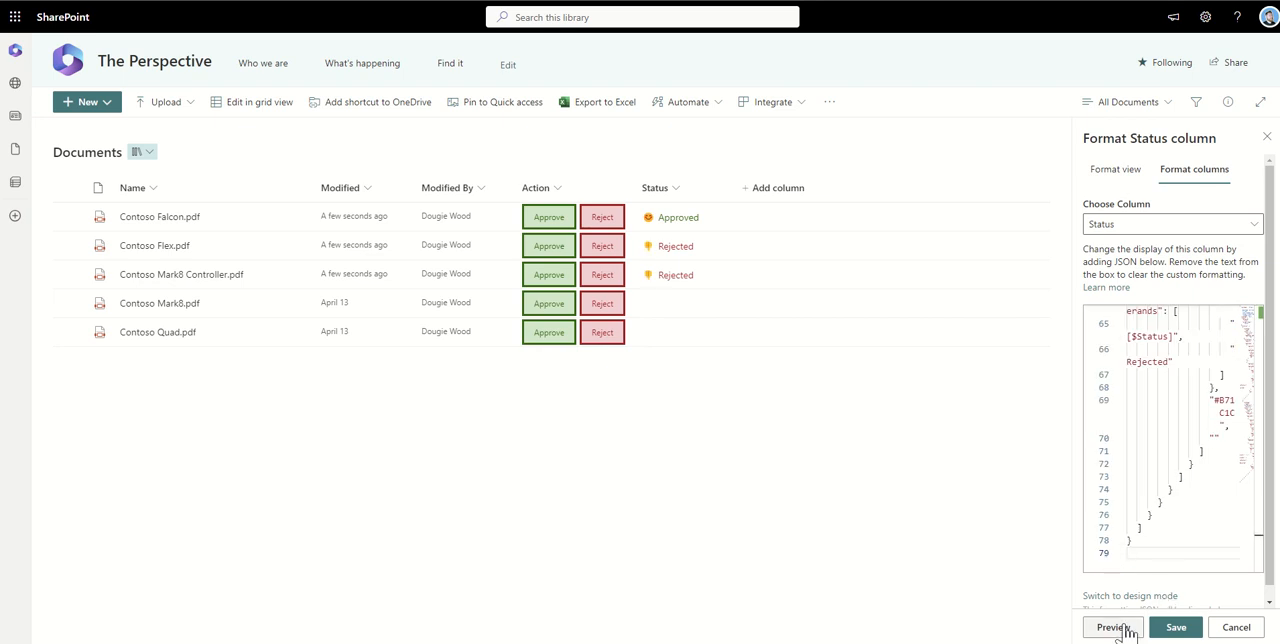
click(1176, 627)
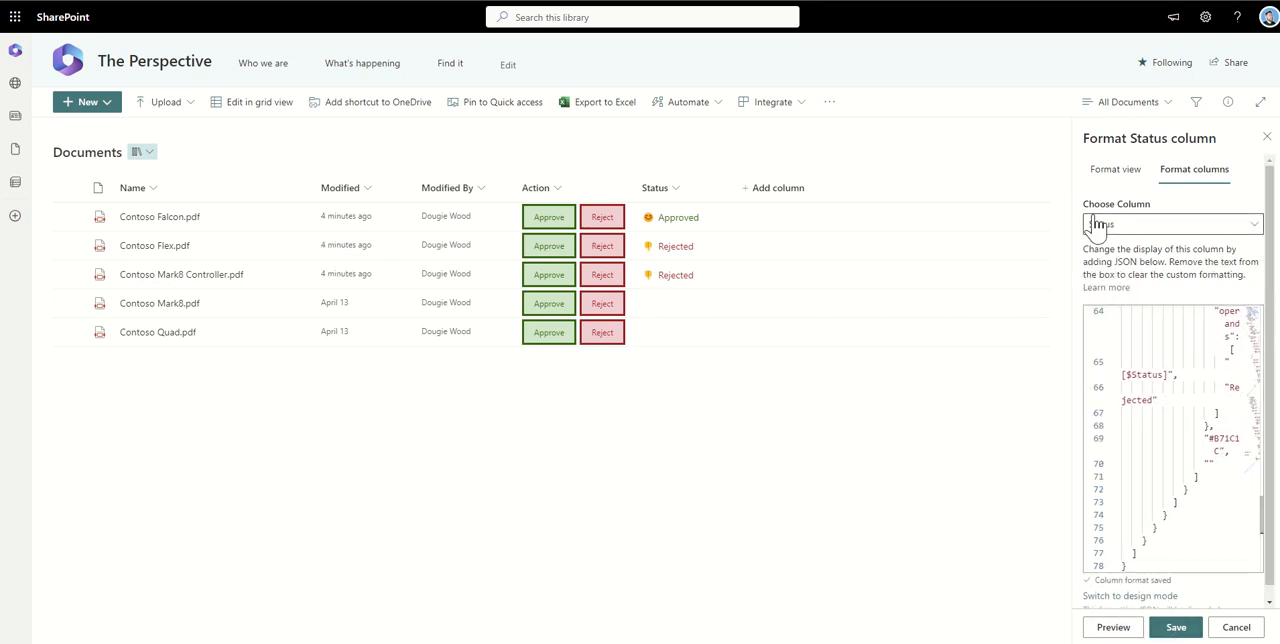
click(1267, 138)
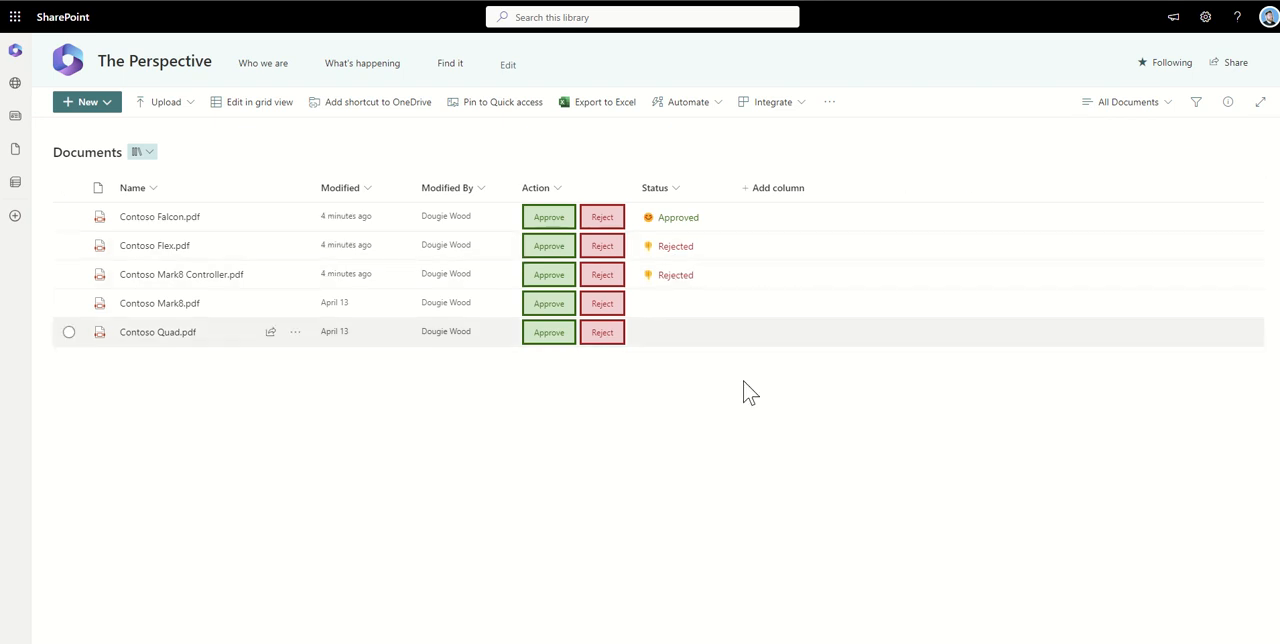